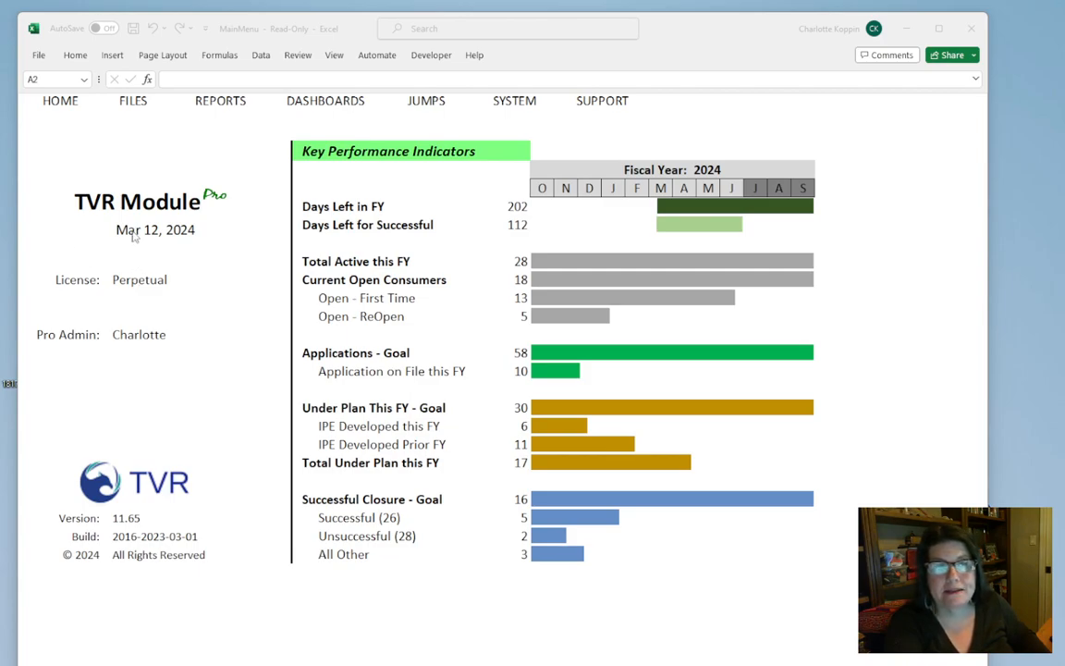
# Open the file view listing all clients
pyautogui.click(132, 106)
pyautogui.click(132, 108)
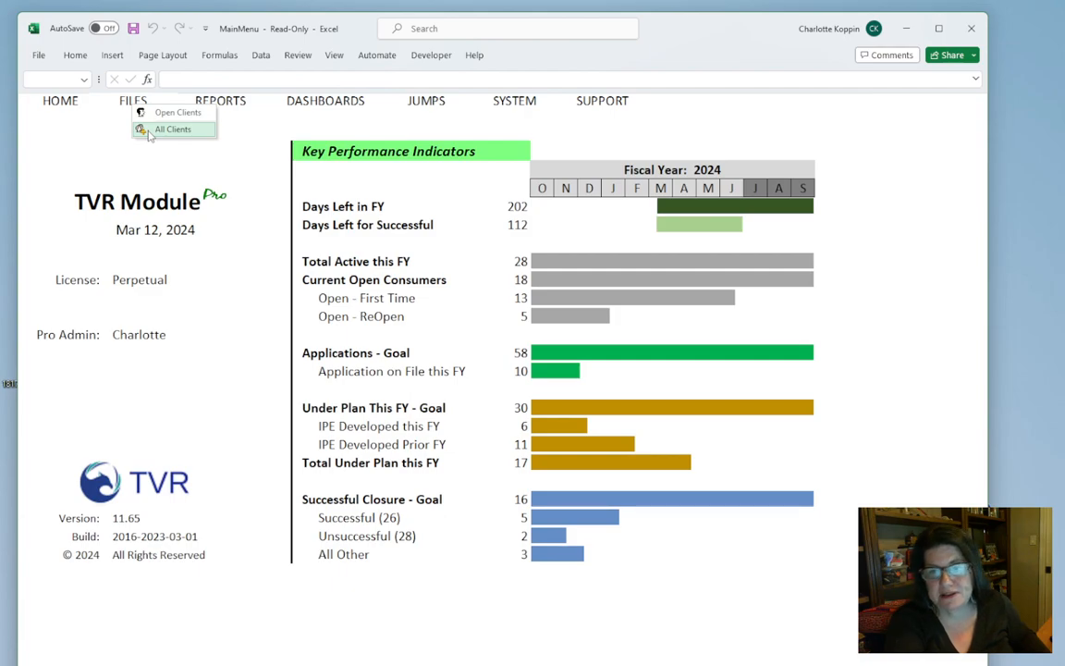
pyautogui.click(148, 131)
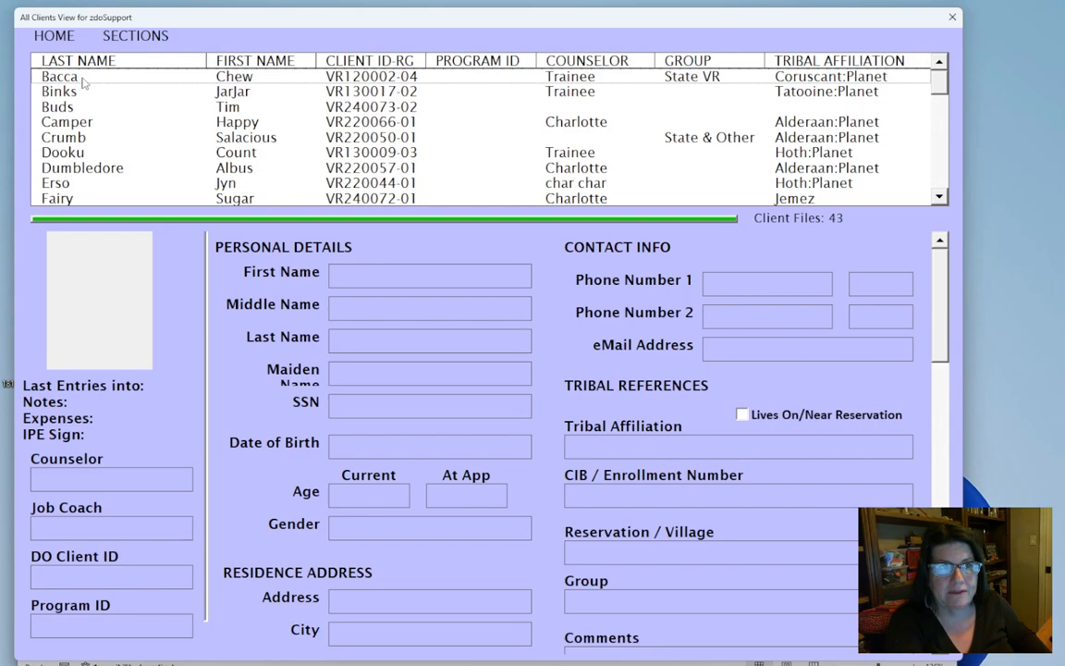
# Select the first client whose last name starts with C and put that client record into edit mode
pyautogui.click(83, 81)
pyautogui.press('c')
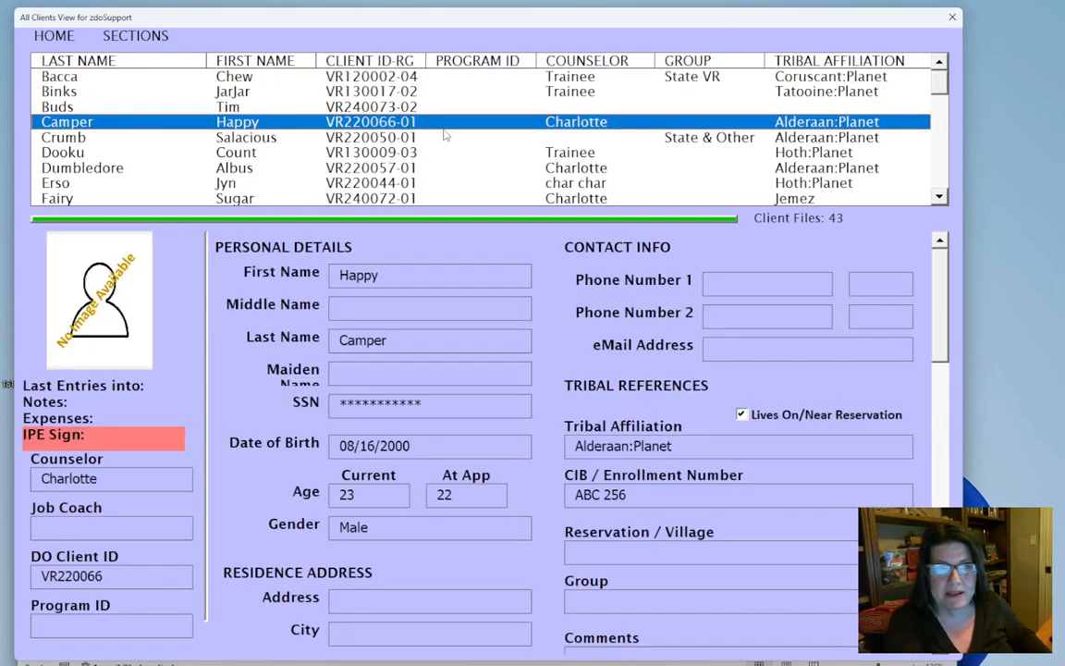
pyautogui.click(47, 155)
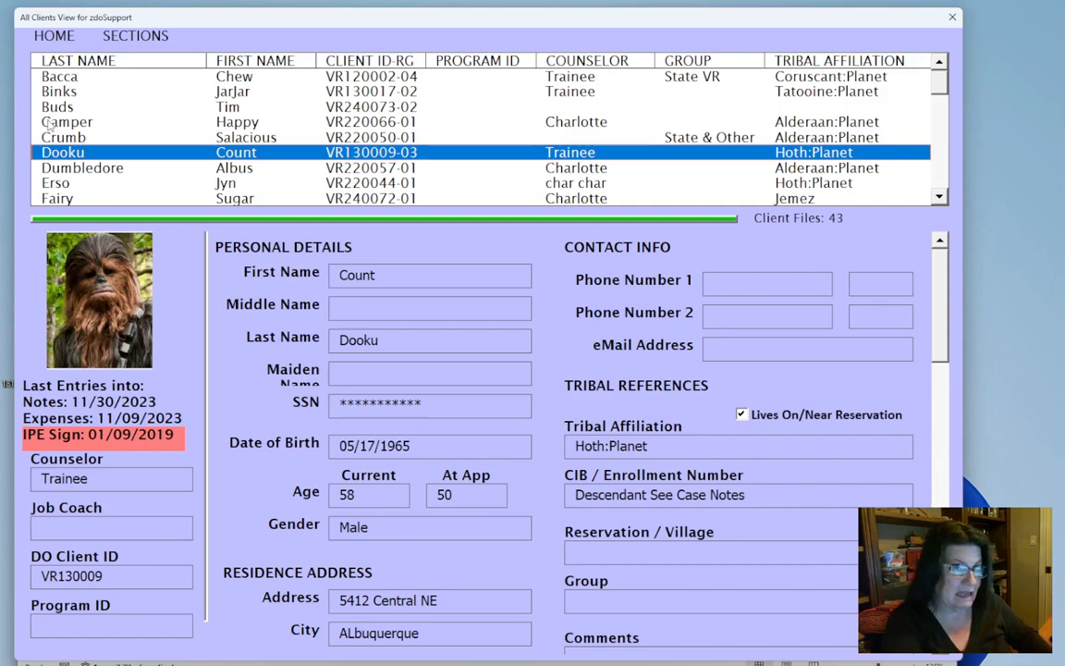
pyautogui.press('h')
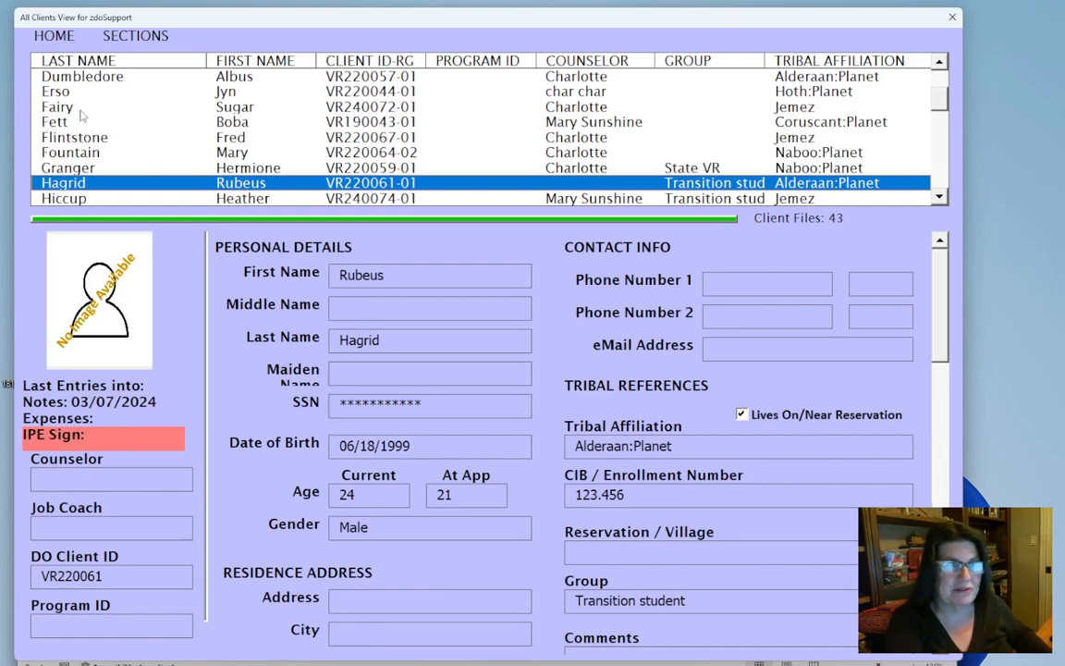
pyautogui.press('c')
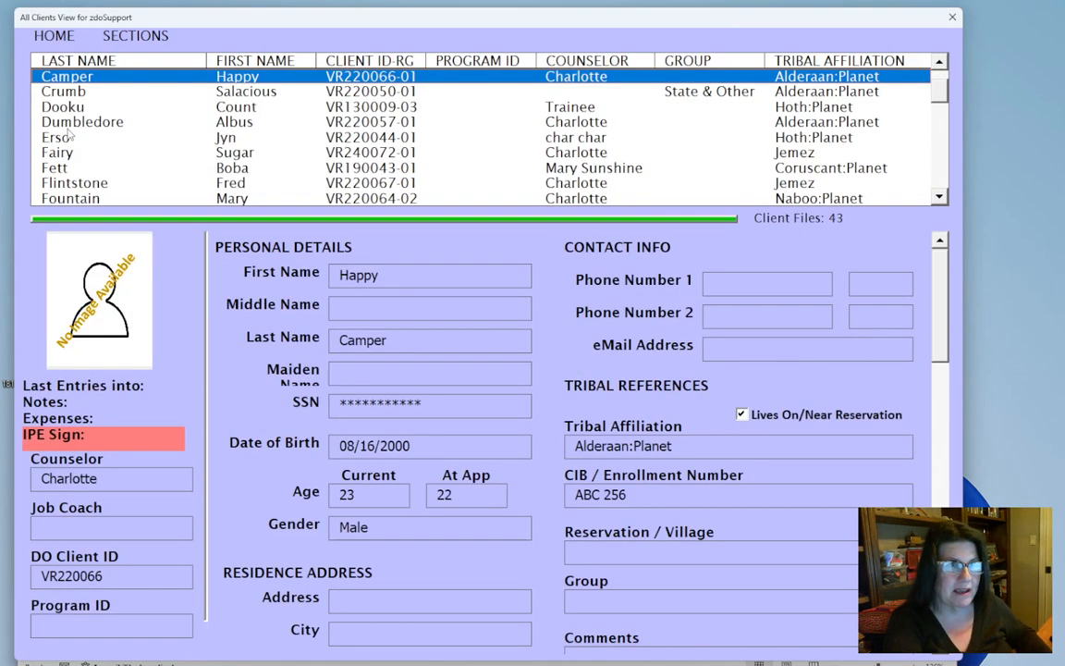
pyautogui.rightClick(551, 320)
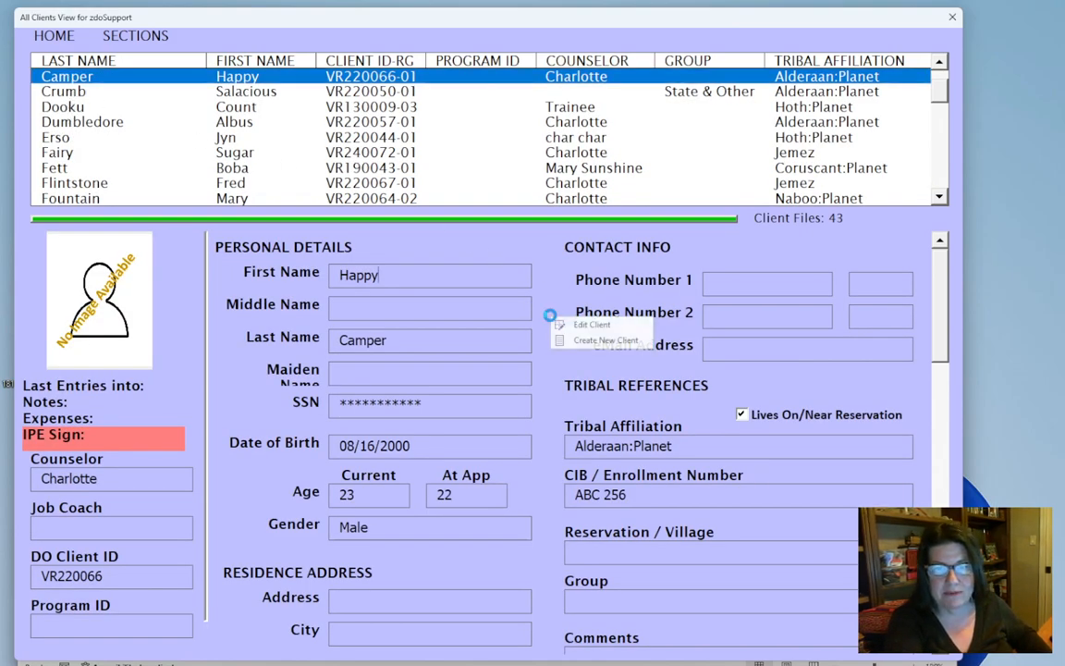
pyautogui.click(590, 326)
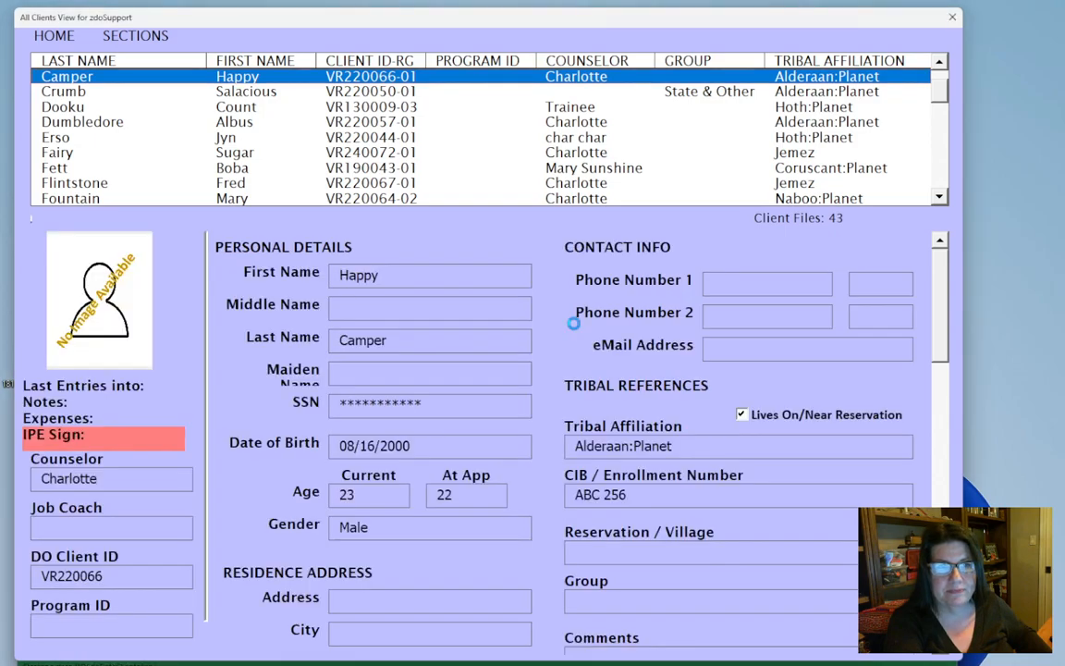
# Show the client's History section and start a new history record
pyautogui.click(129, 40)
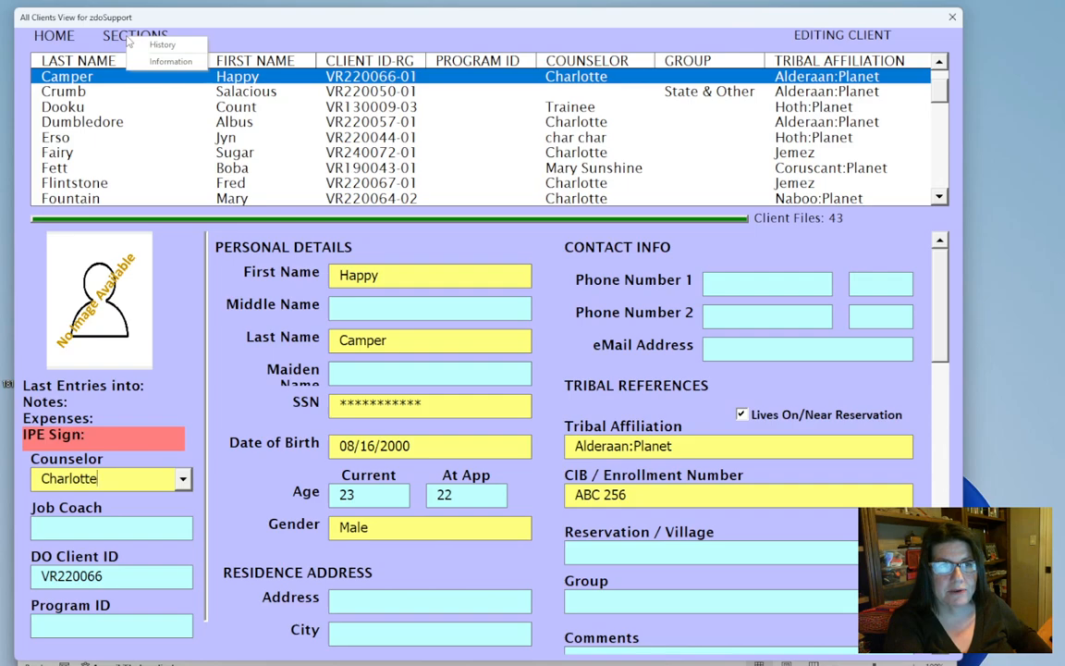
pyautogui.click(156, 47)
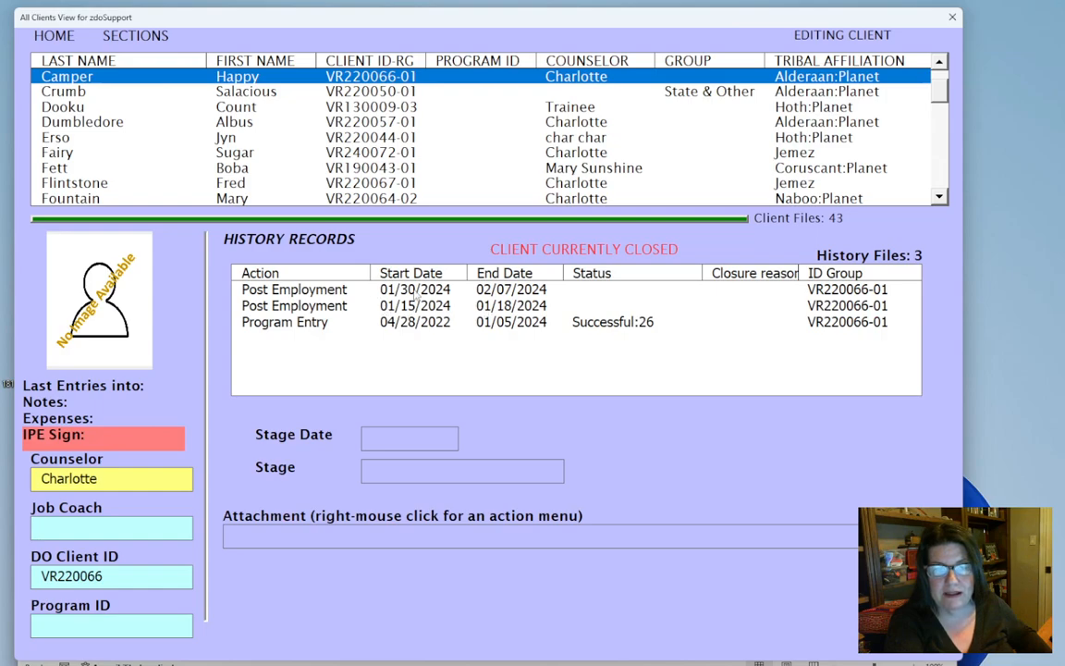
pyautogui.rightClick(493, 422)
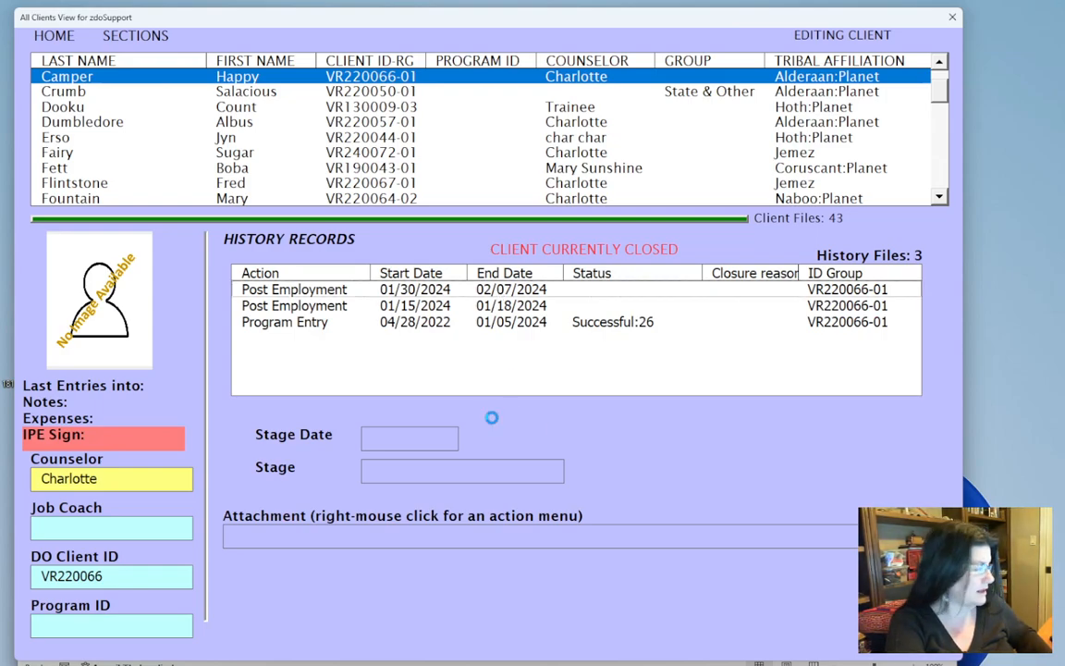
pyautogui.click(519, 428)
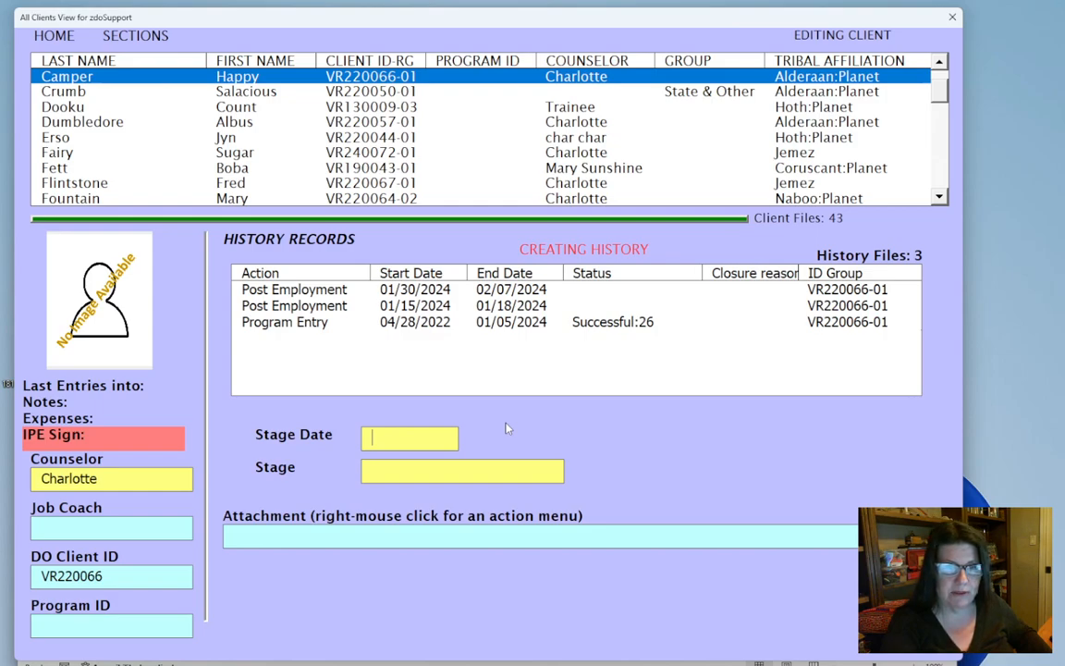
# Set the new history record's stage date to 02/15/2024
pyautogui.write('0')
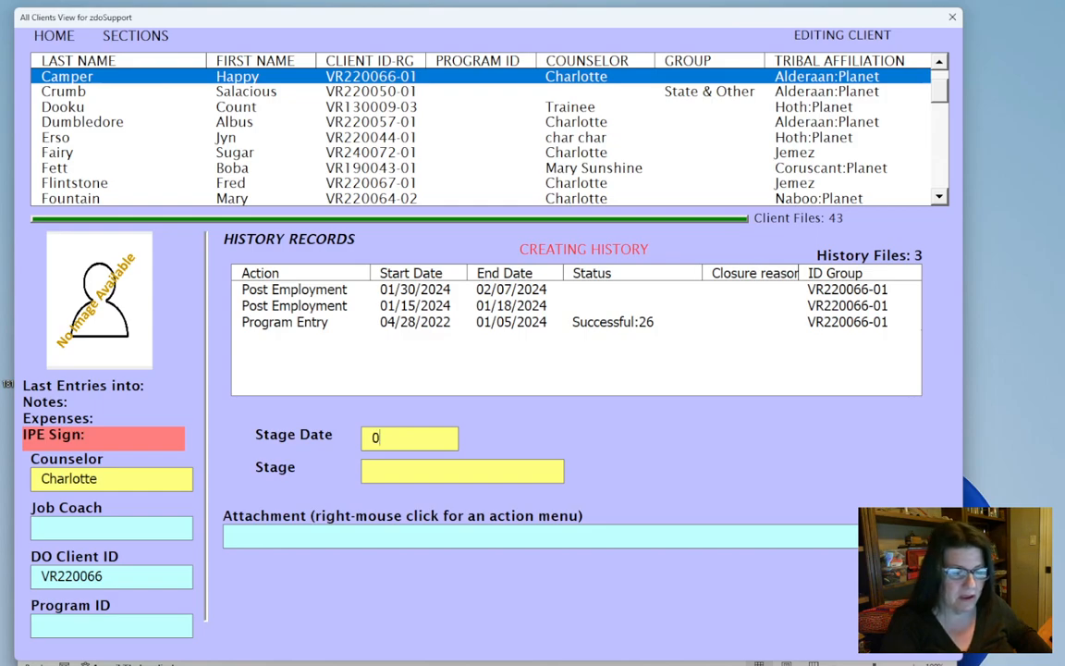
pyautogui.write('215')
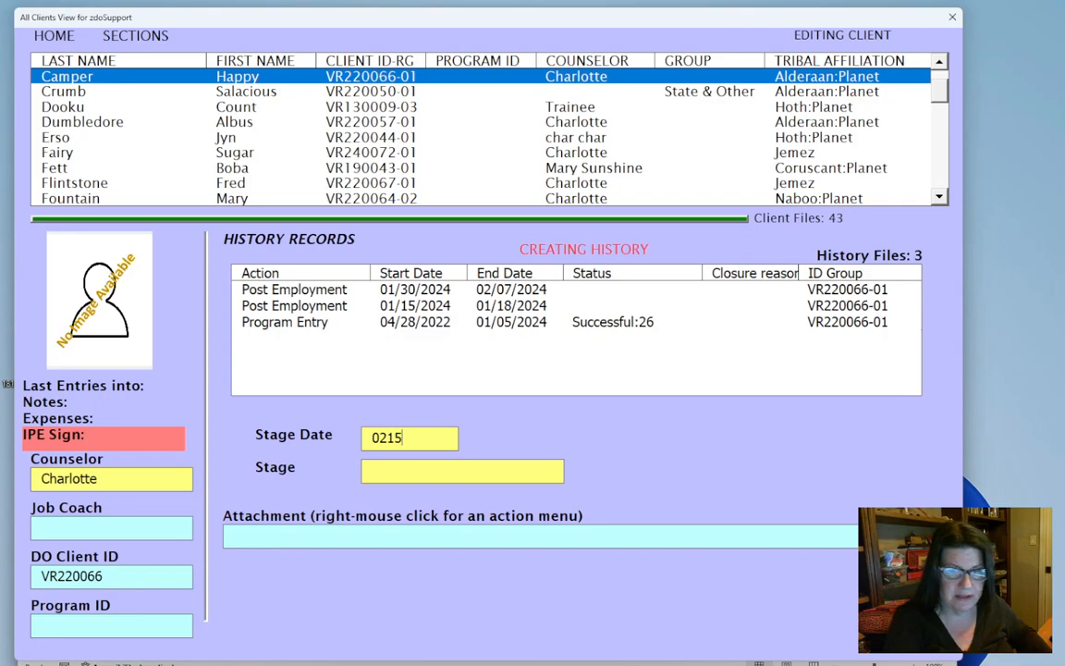
pyautogui.write('/2024')
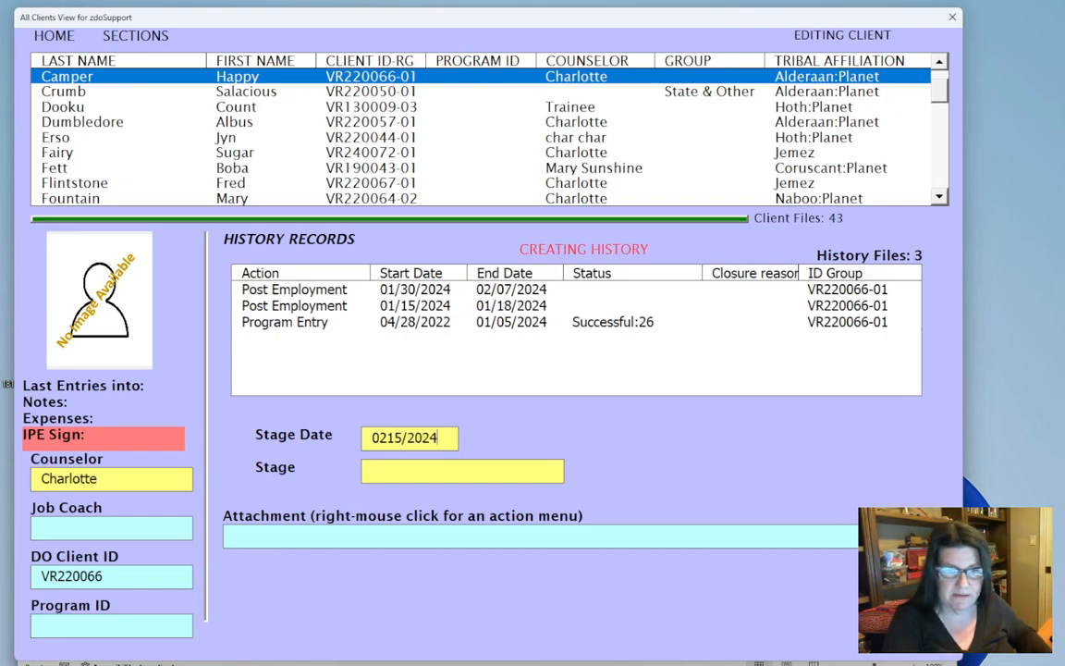
pyautogui.click(387, 437)
pyautogui.write('/')
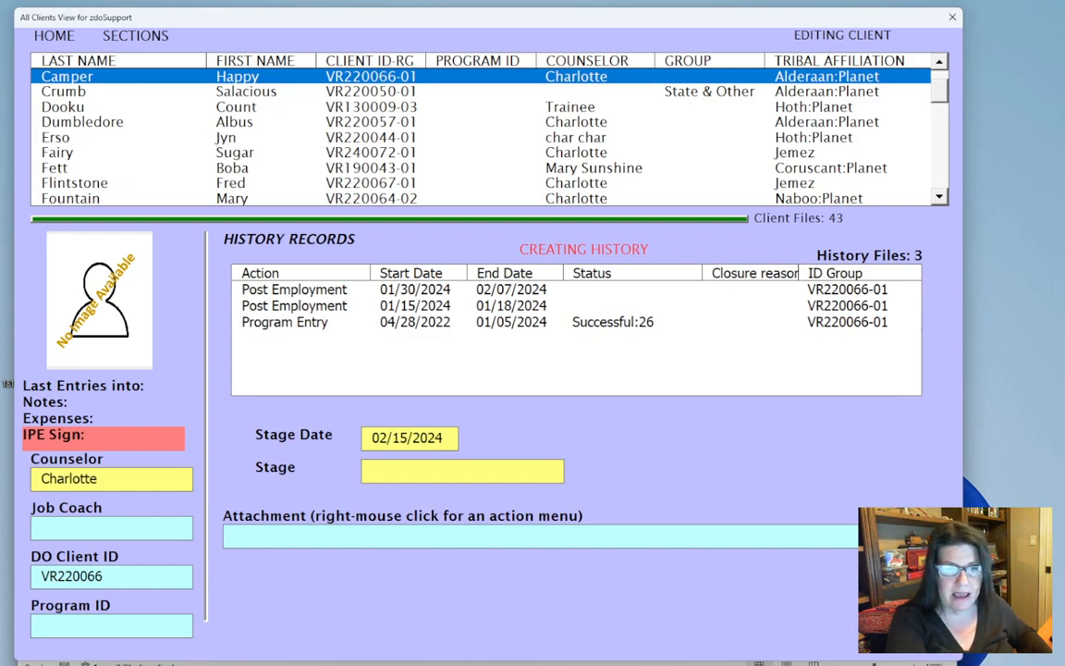
# Set the history record's stage to Post Employment - Begin and submit the record
pyautogui.click(453, 470)
pyautogui.click(554, 470)
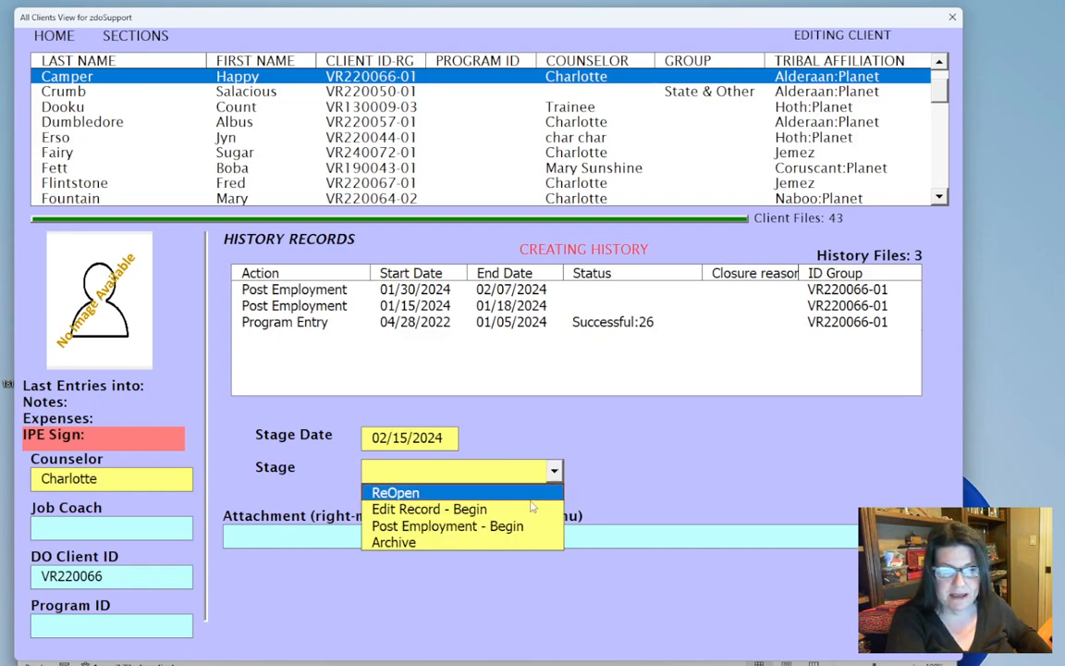
pyautogui.click(523, 527)
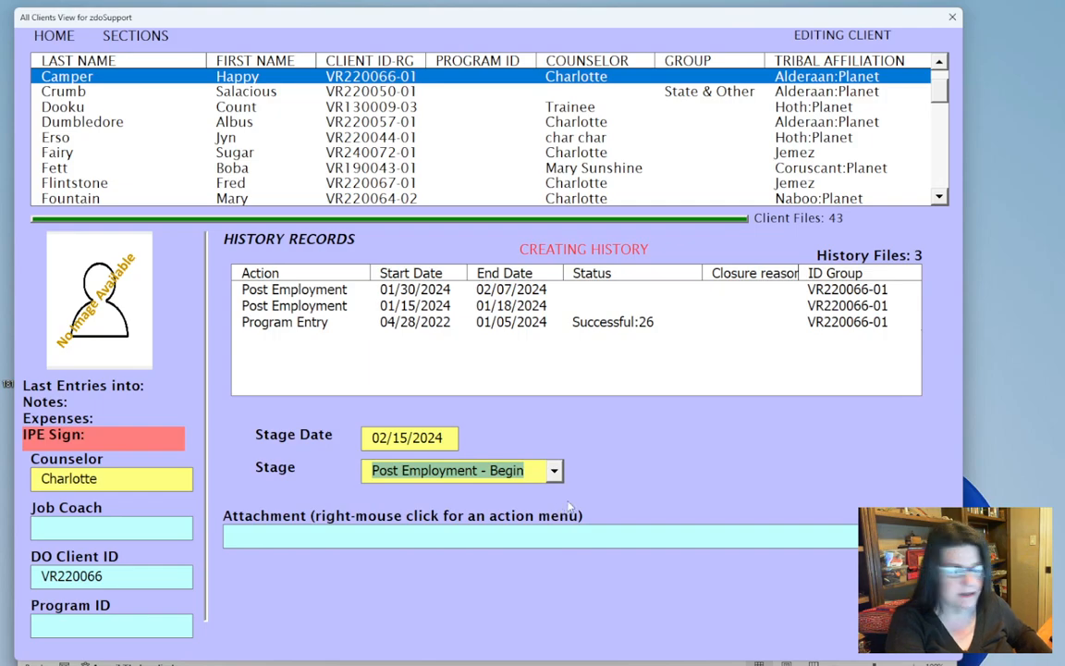
pyautogui.press('Tab')
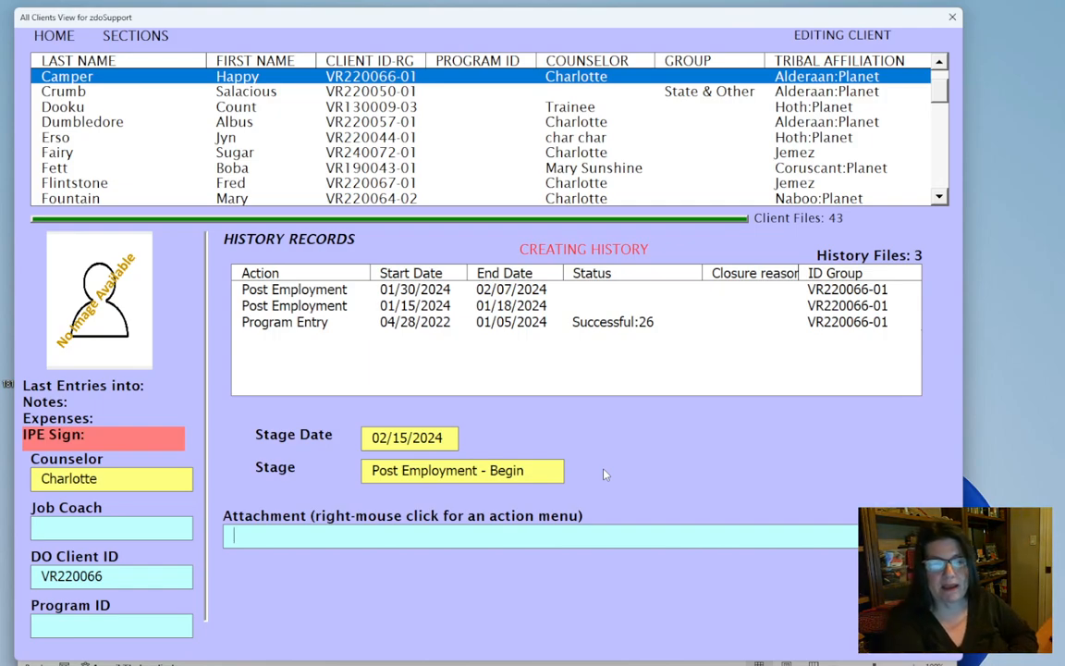
pyautogui.rightClick(604, 474)
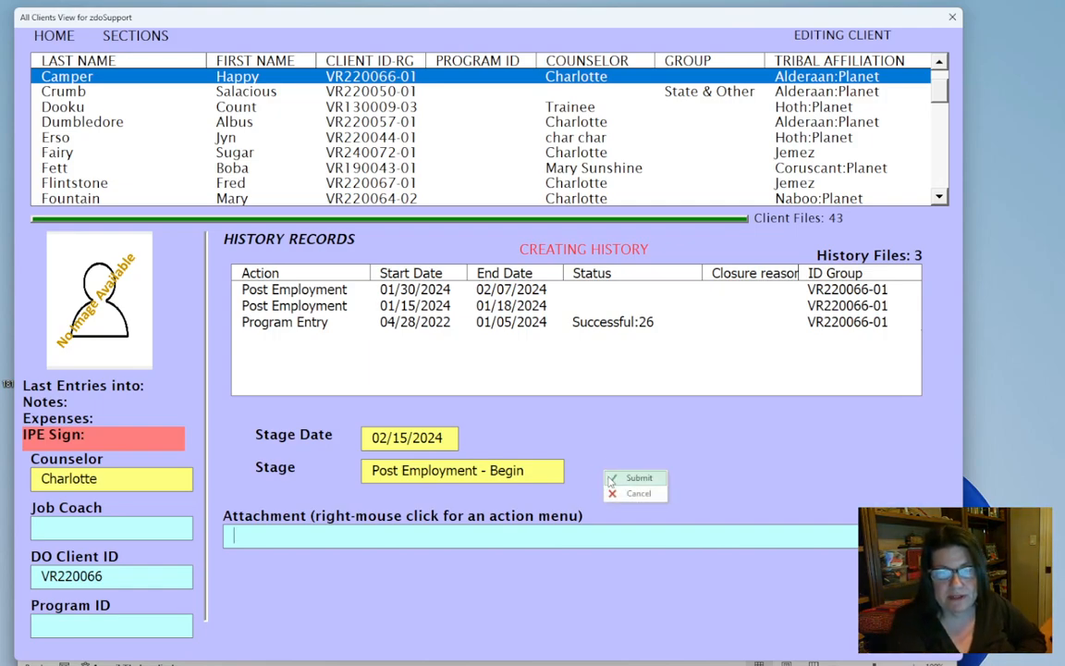
pyautogui.click(607, 475)
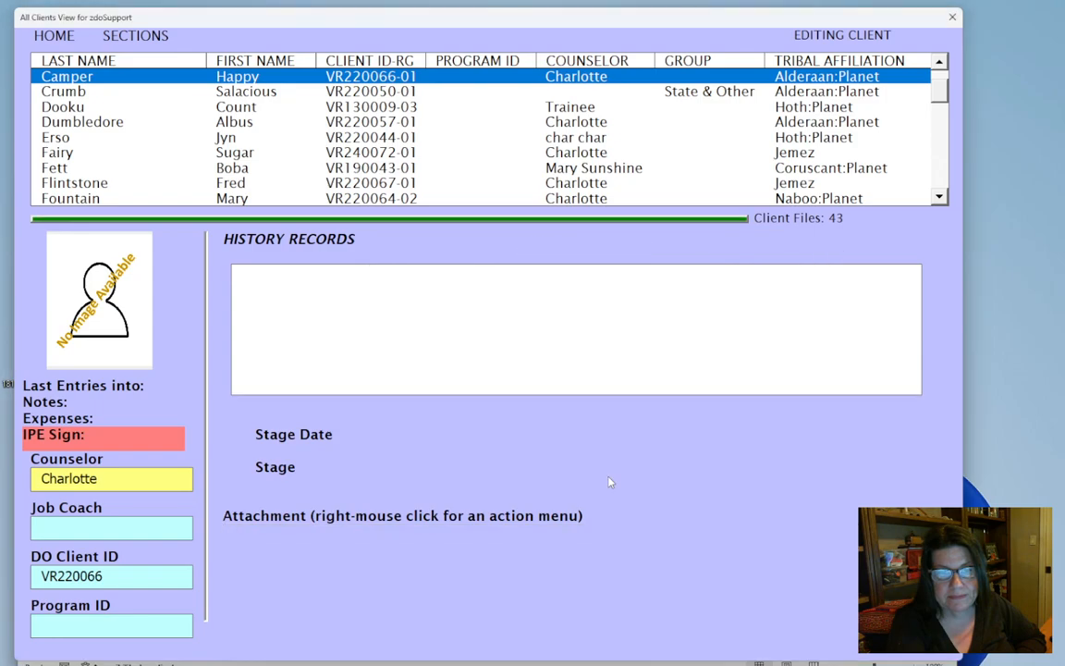
# Open the new post-employment record for editing and show its Post Employment section
pyautogui.rightClick(567, 434)
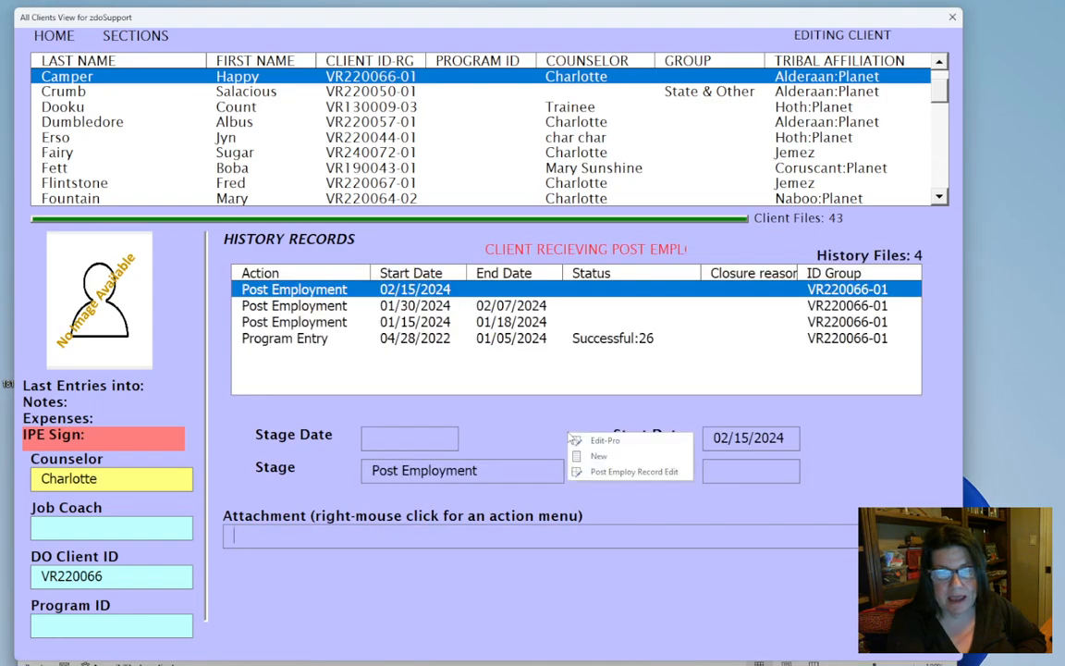
pyautogui.click(614, 473)
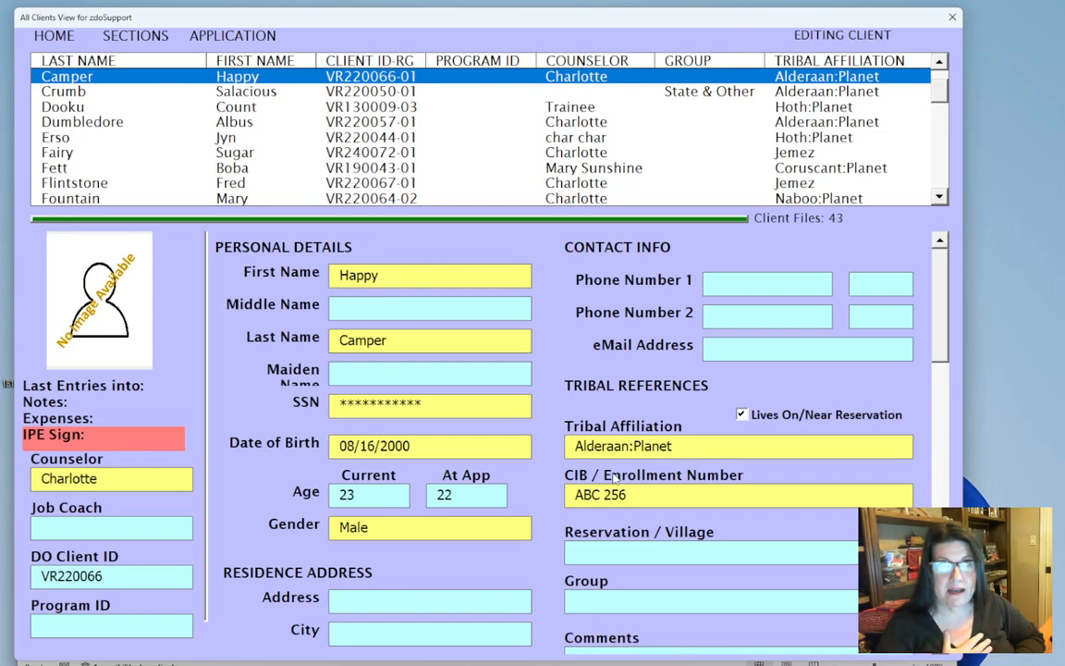
pyautogui.click(137, 37)
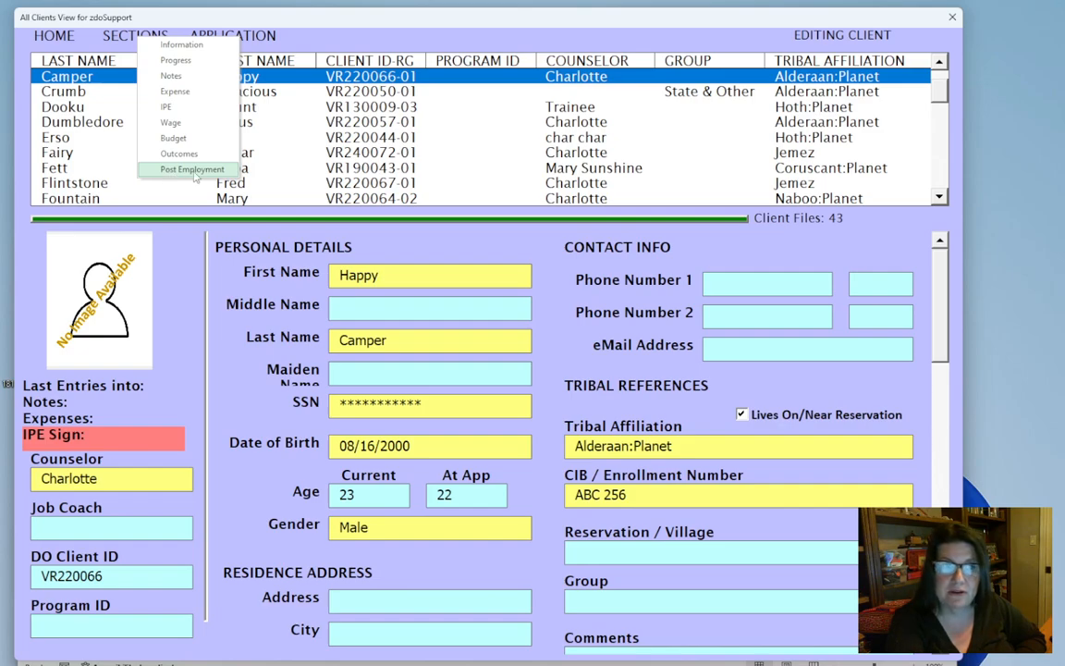
pyautogui.click(191, 169)
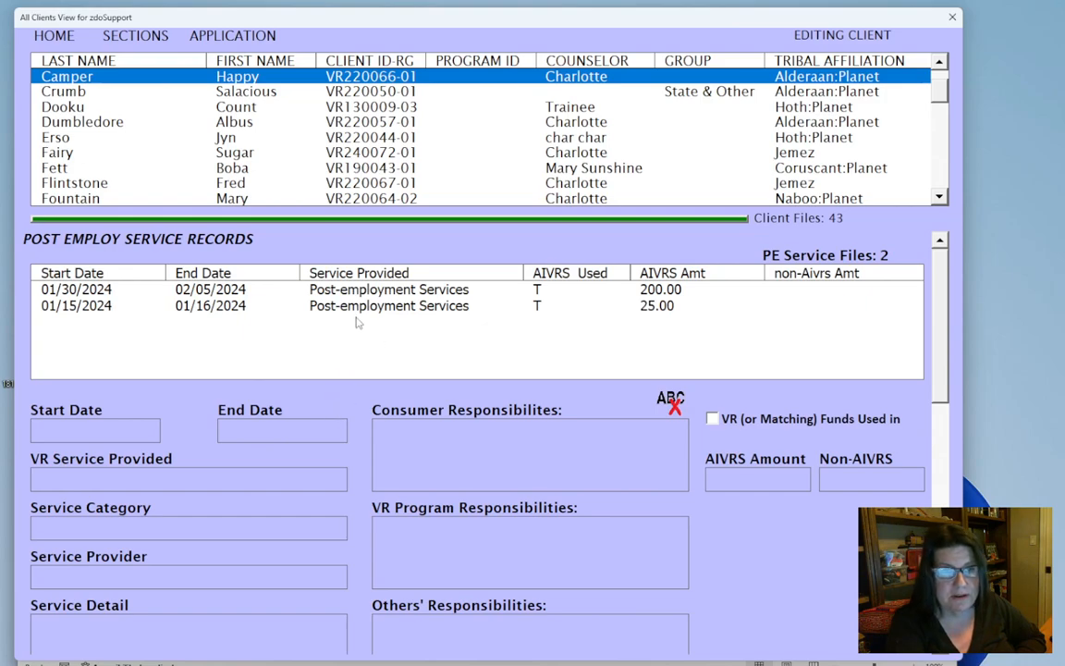
# Start a new post-employment service record with start date 02/15/2024 and end date 02/20/2024
pyautogui.click(366, 411)
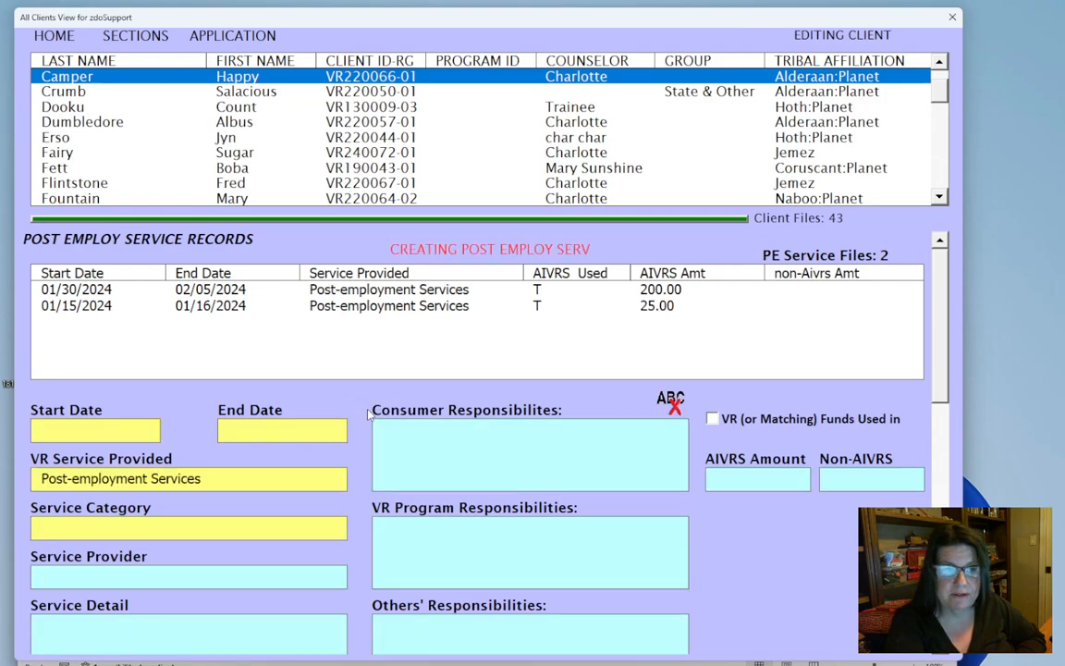
pyautogui.write('02/15/2024')
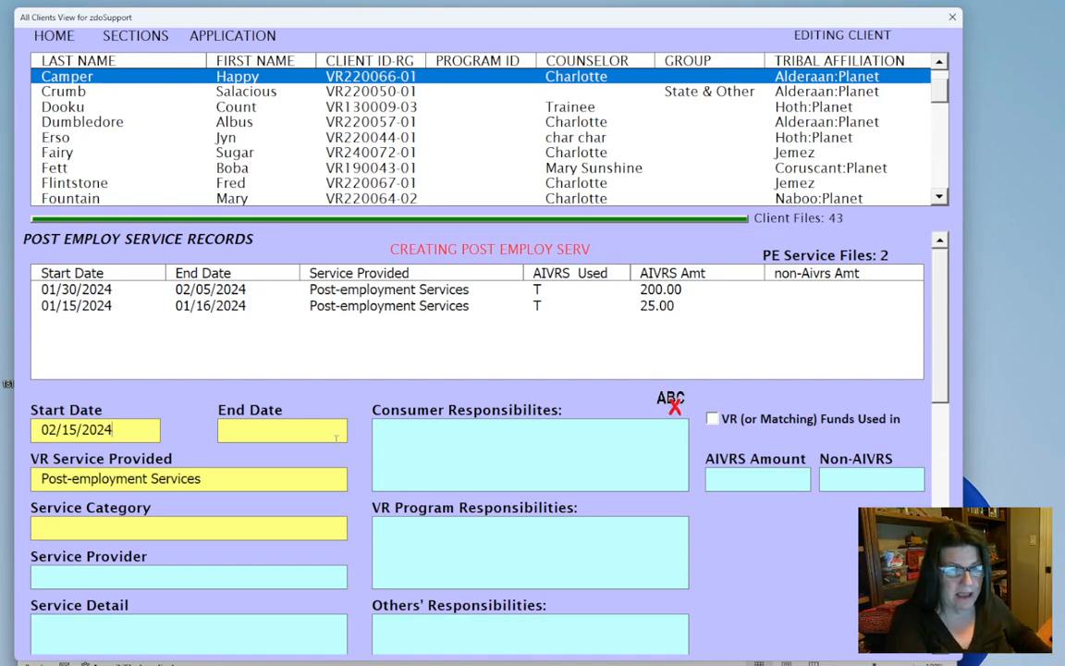
pyautogui.click(283, 432)
pyautogui.write('20')
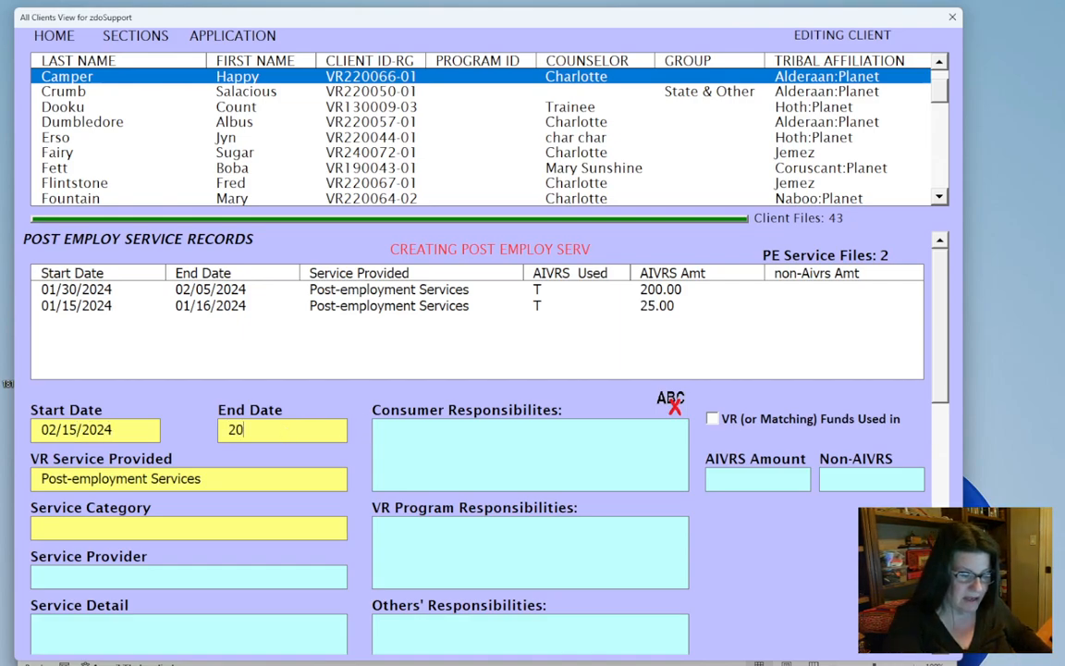
pyautogui.press('BackSpace')
pyautogui.press('BackSpace')
pyautogui.write('02/')
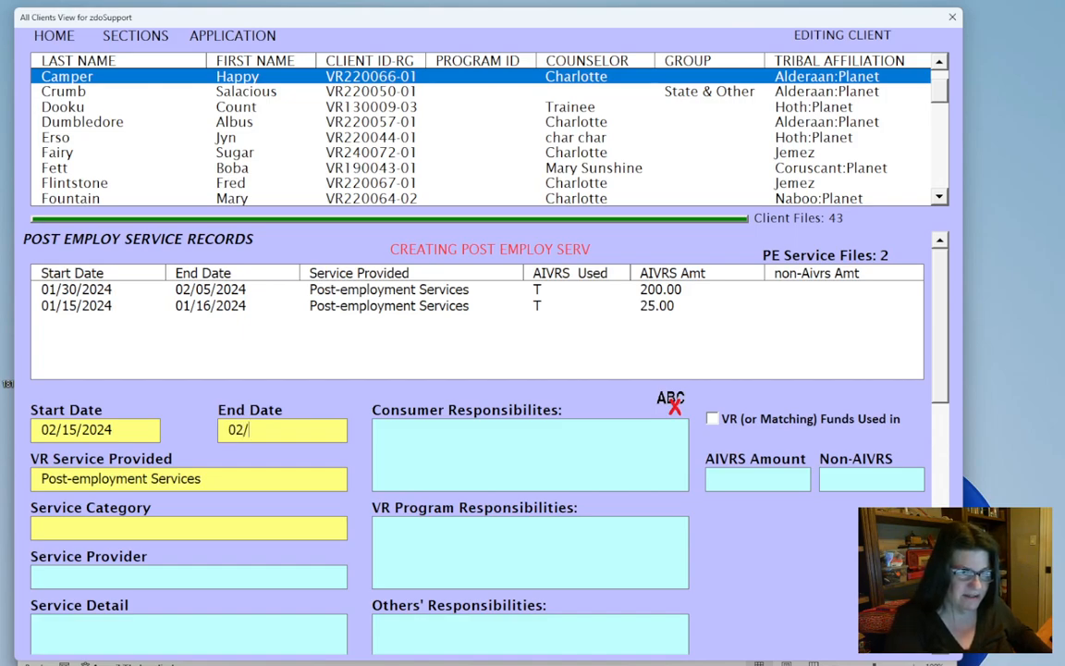
pyautogui.write('2')
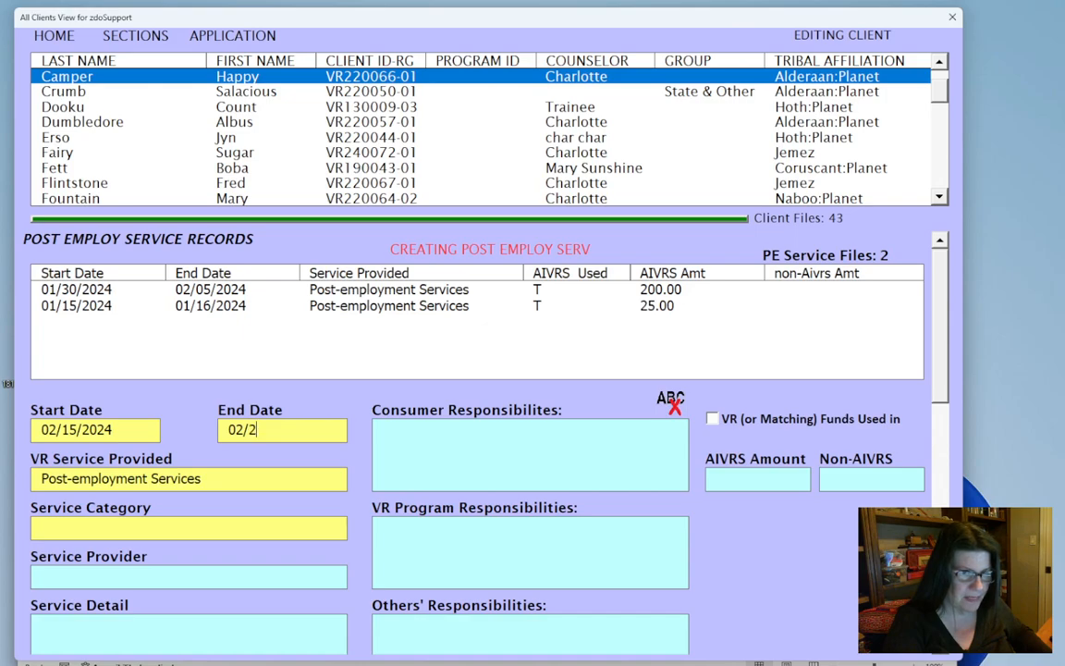
pyautogui.write('0/202')
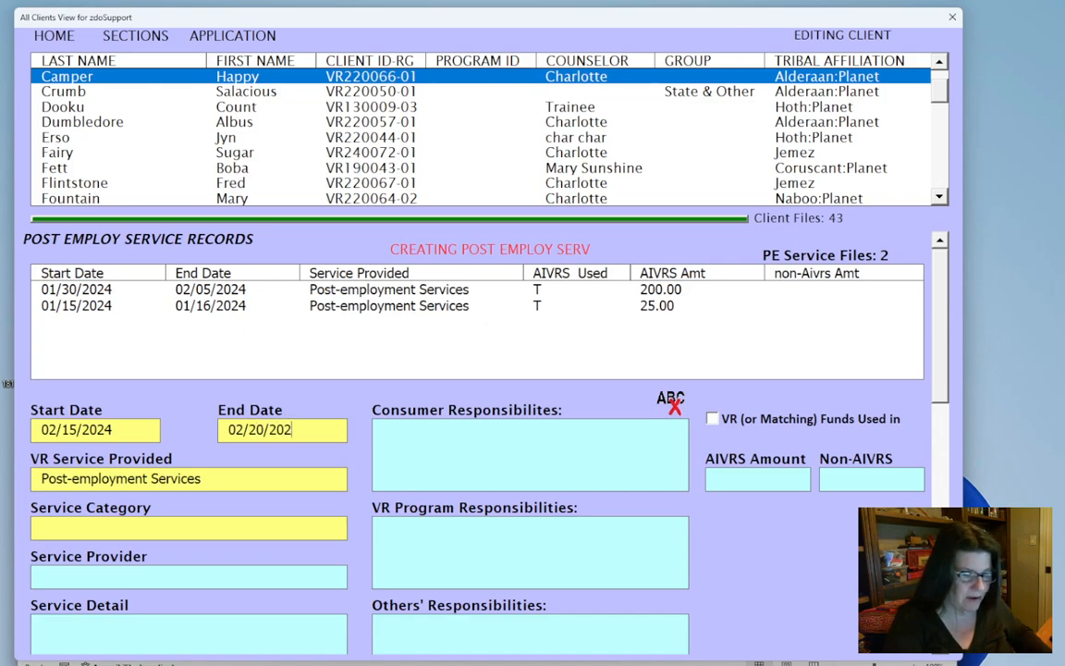
# Set the service category of the new service record to Maintenance Services
pyautogui.click(145, 530)
pyautogui.click(337, 527)
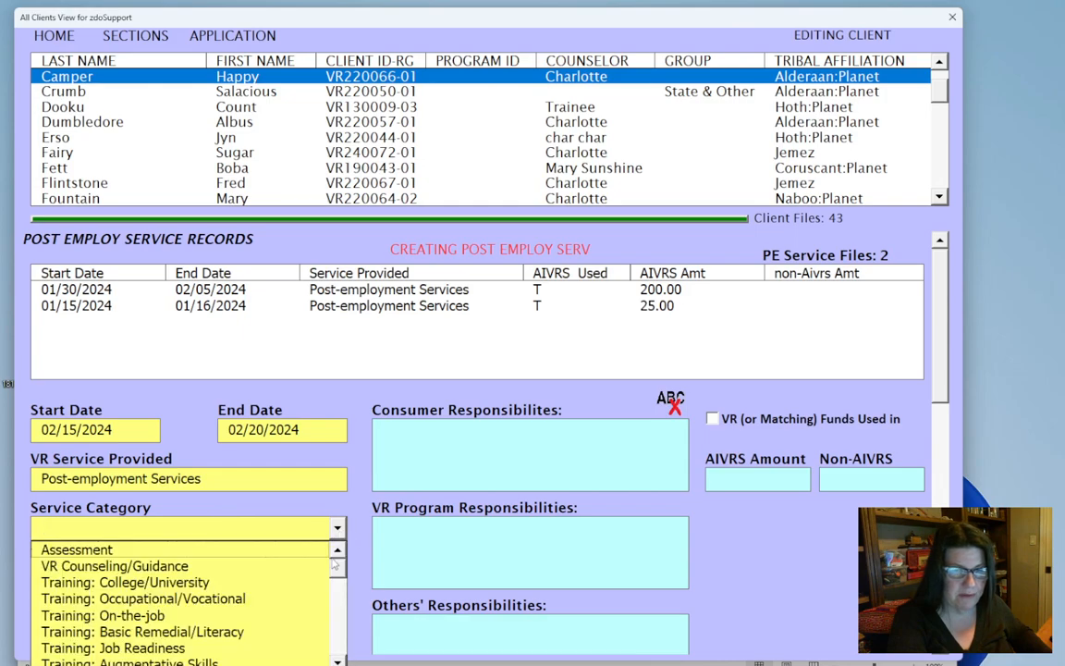
pyautogui.moveTo(335, 563); pyautogui.dragTo(336, 594)
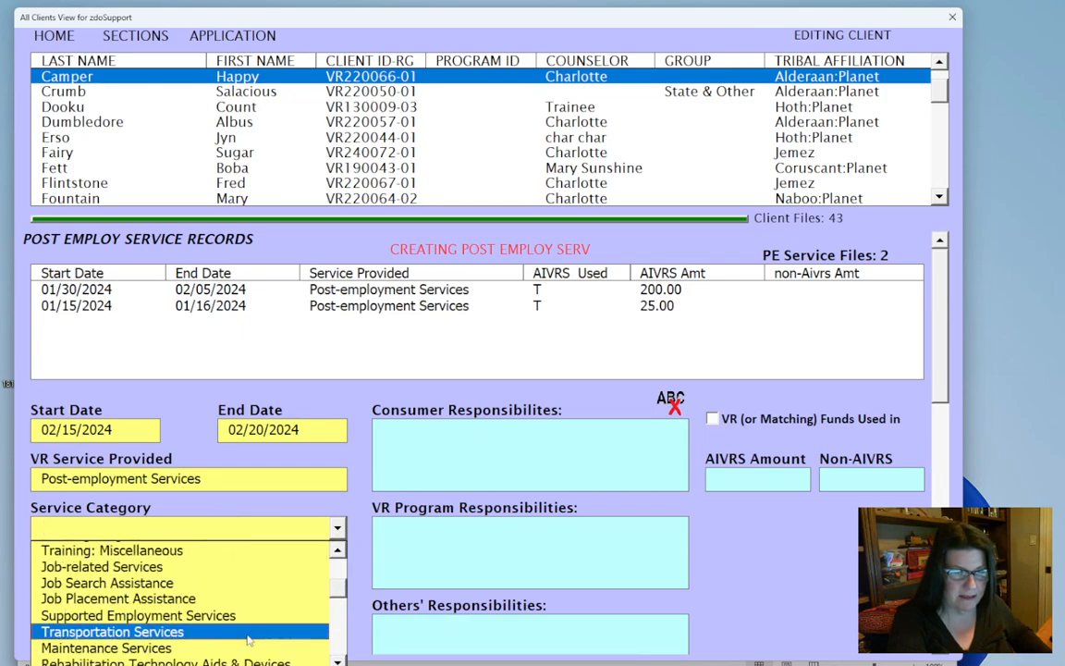
pyautogui.click(213, 646)
# Enter Bisbee as the service provider of the new post-employment service record
pyautogui.click(127, 573)
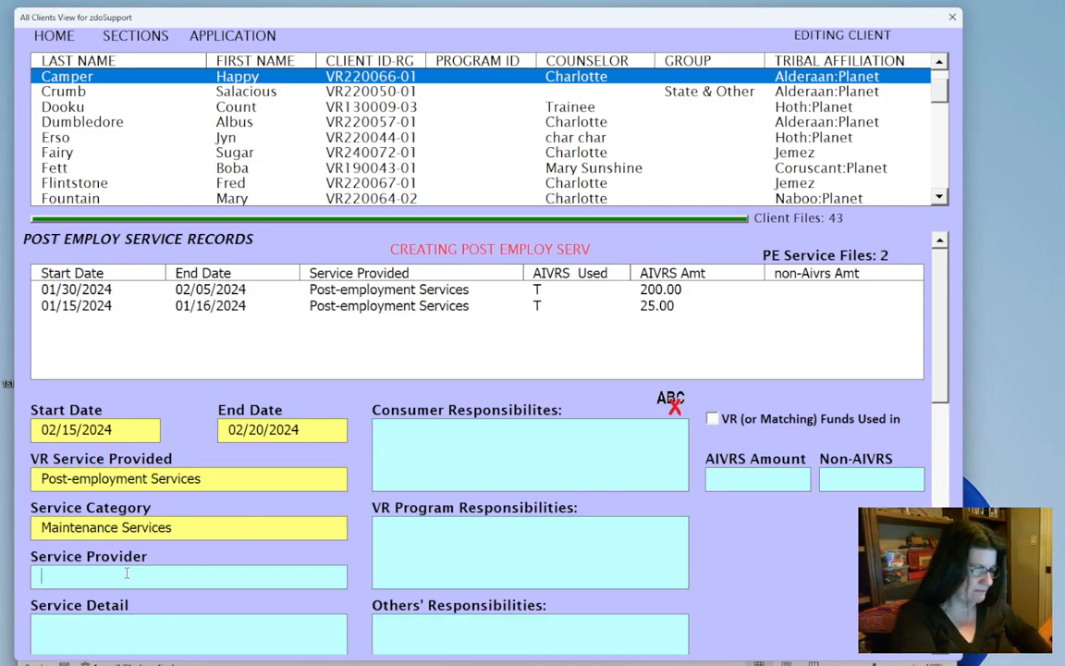
pyautogui.scroll(-3, 934, 359)
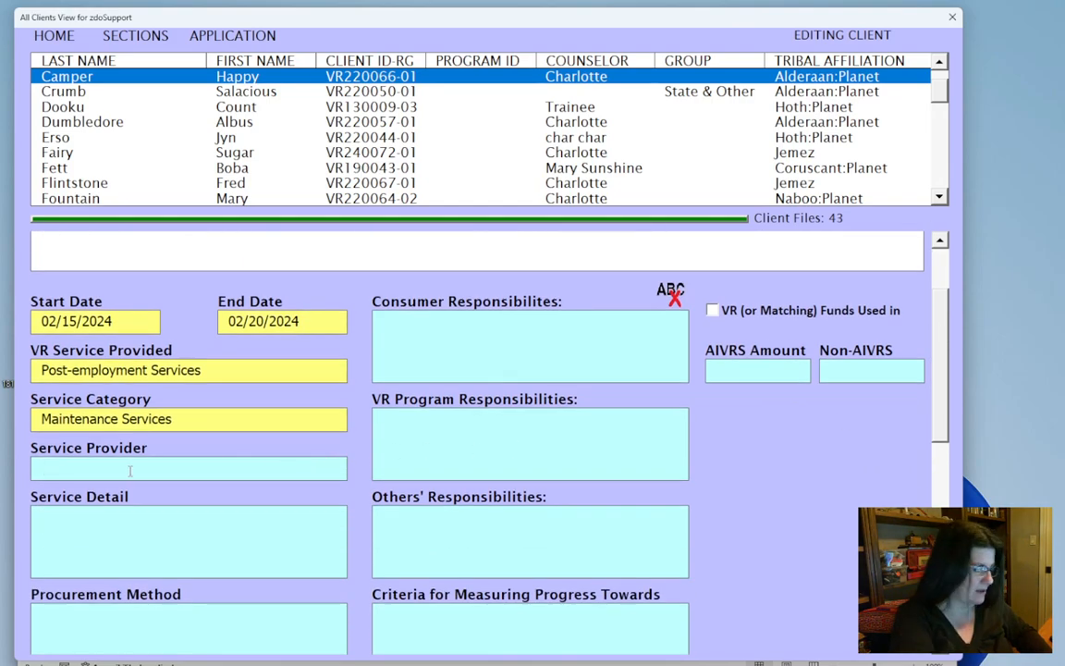
pyautogui.write('bisbee')
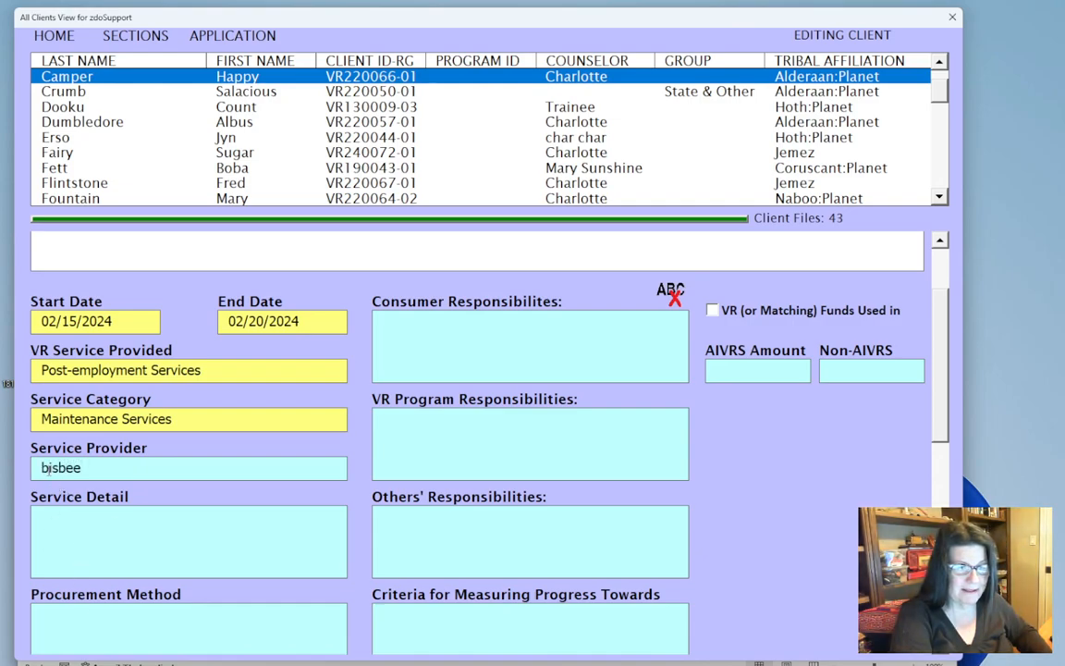
pyautogui.moveTo(48, 468); pyautogui.dragTo(33, 473)
pyautogui.write('B')
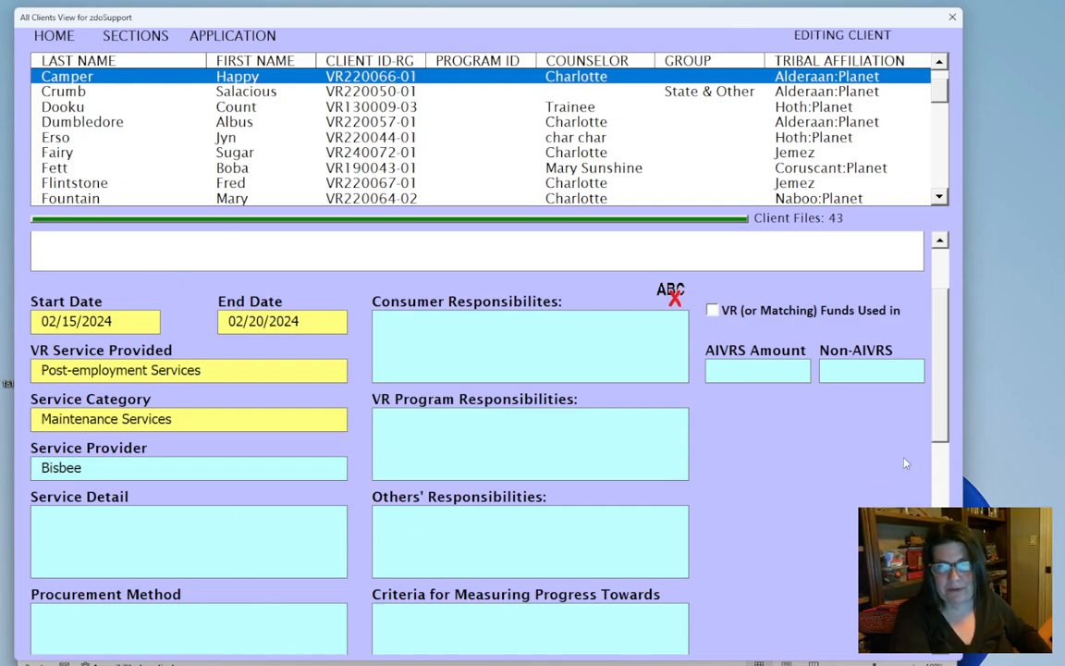
# Fill in the service detail with "Need to purchas a uniform" and set the procurement method to Check
pyautogui.click(936, 453)
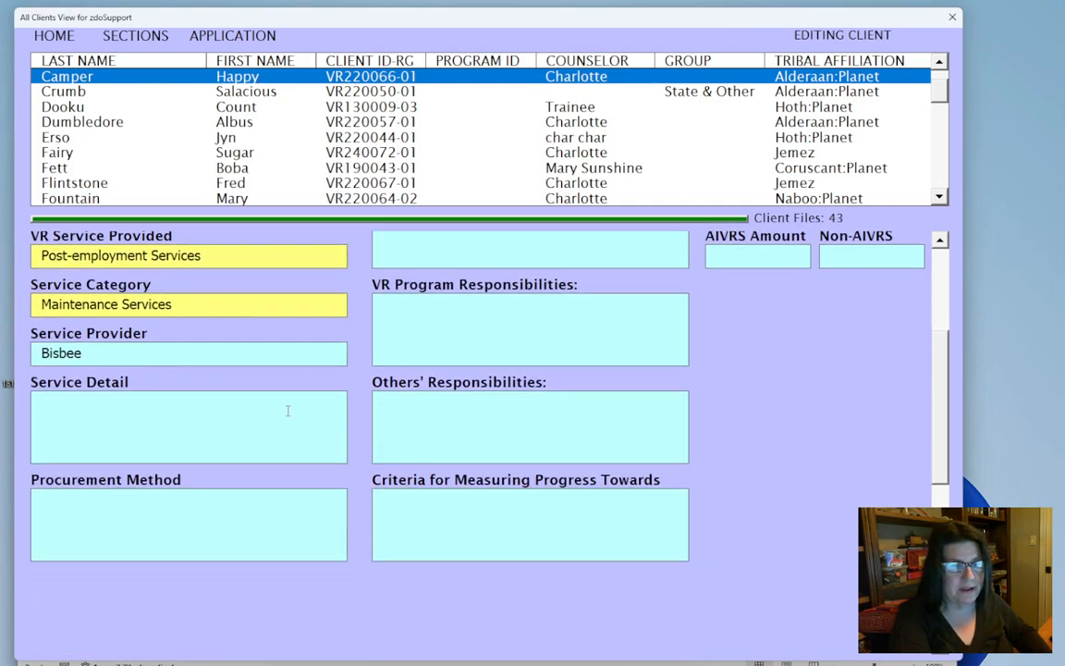
pyautogui.write('Need ')
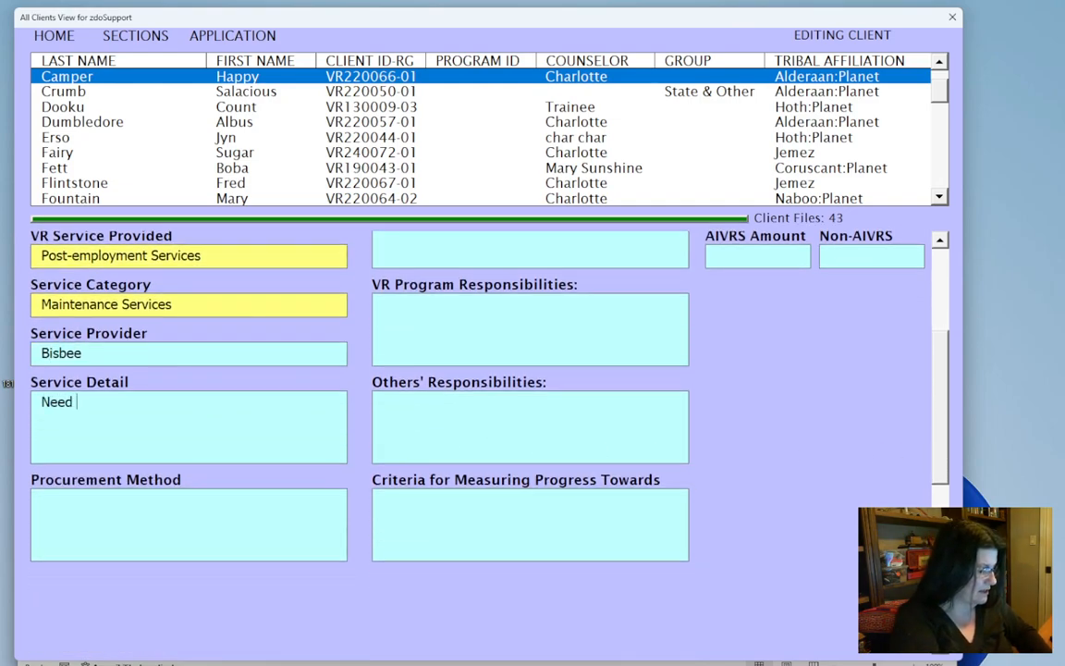
pyautogui.write('to purchas a u')
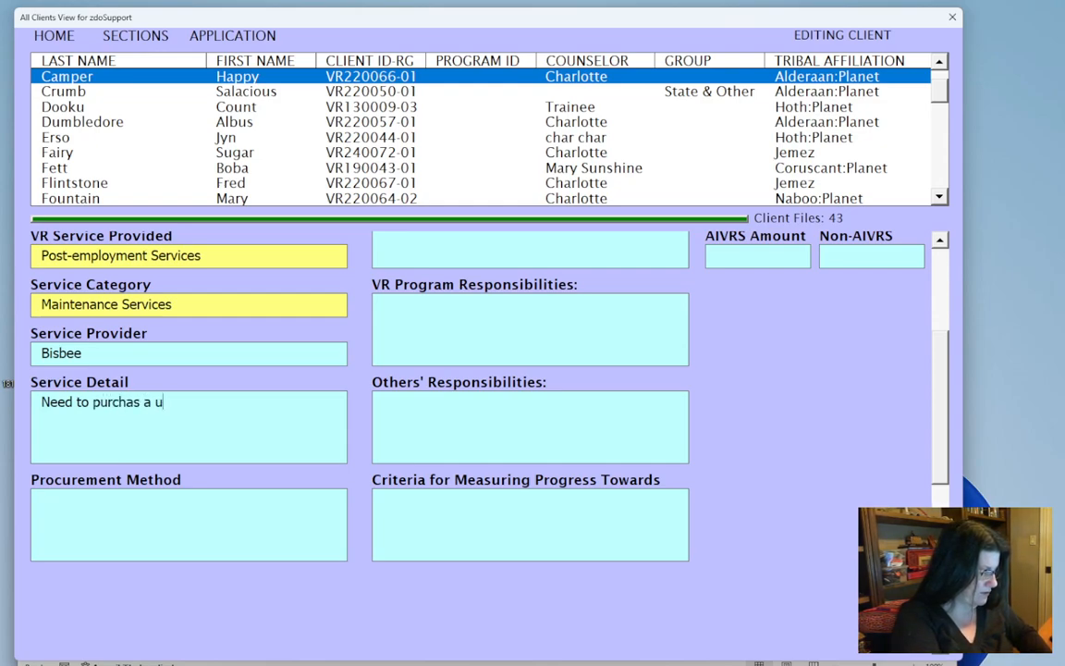
pyautogui.write('rm')
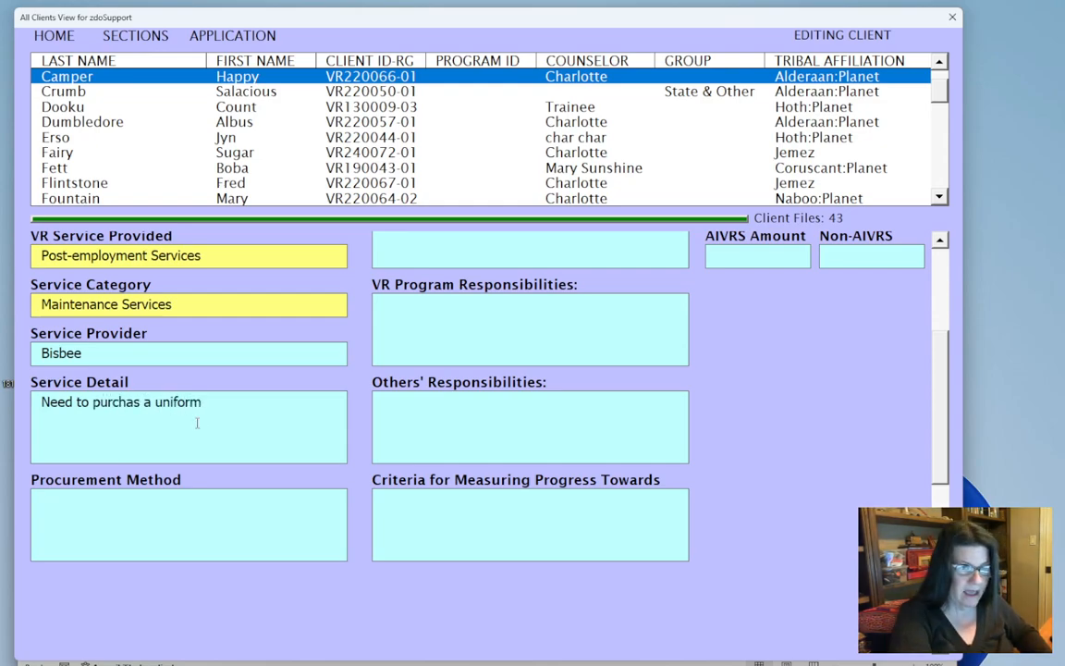
pyautogui.click(157, 512)
pyautogui.write('Check')
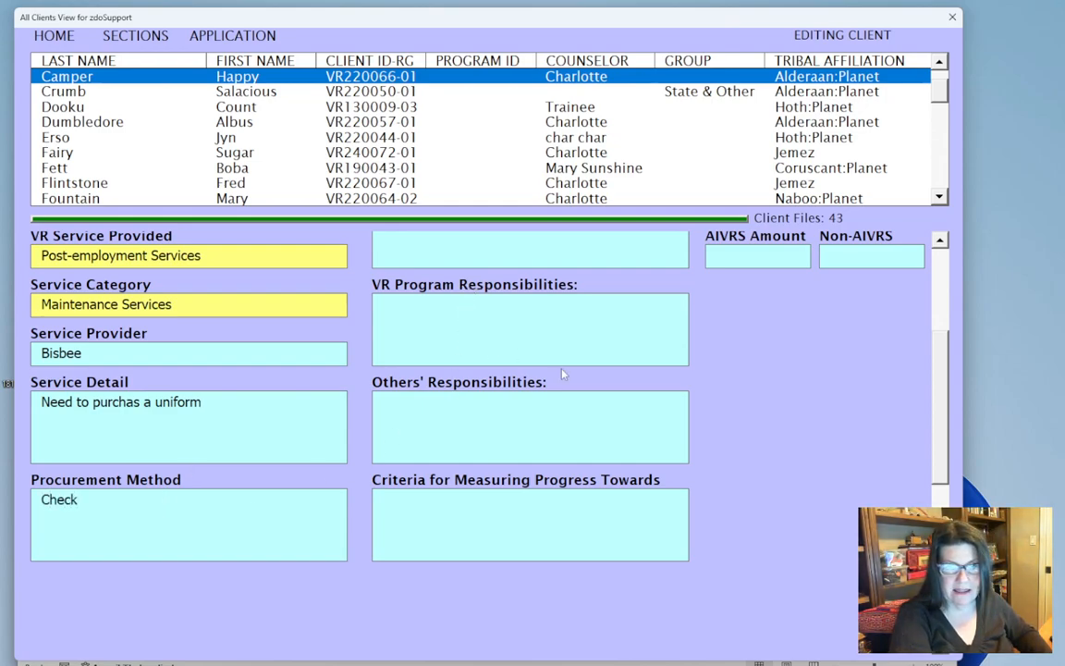
# Enter the consumer responsibilities as "is to purchase the uniform and get VR proof of the purchase"
pyautogui.scroll(2, 521, 355)
pyautogui.click(544, 331)
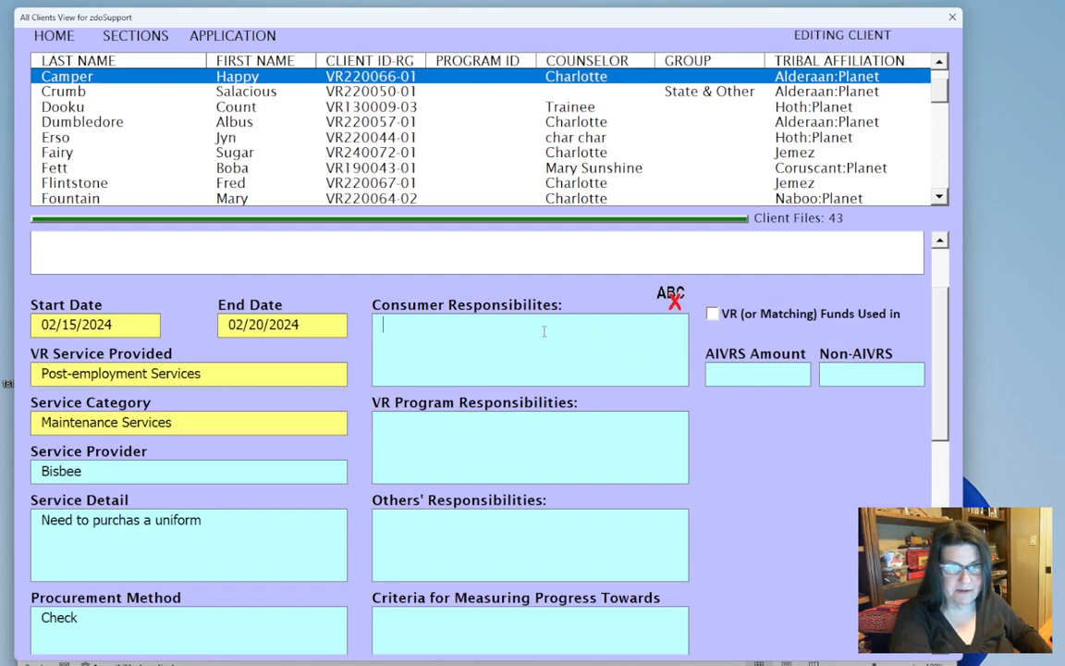
pyautogui.write('is to ')
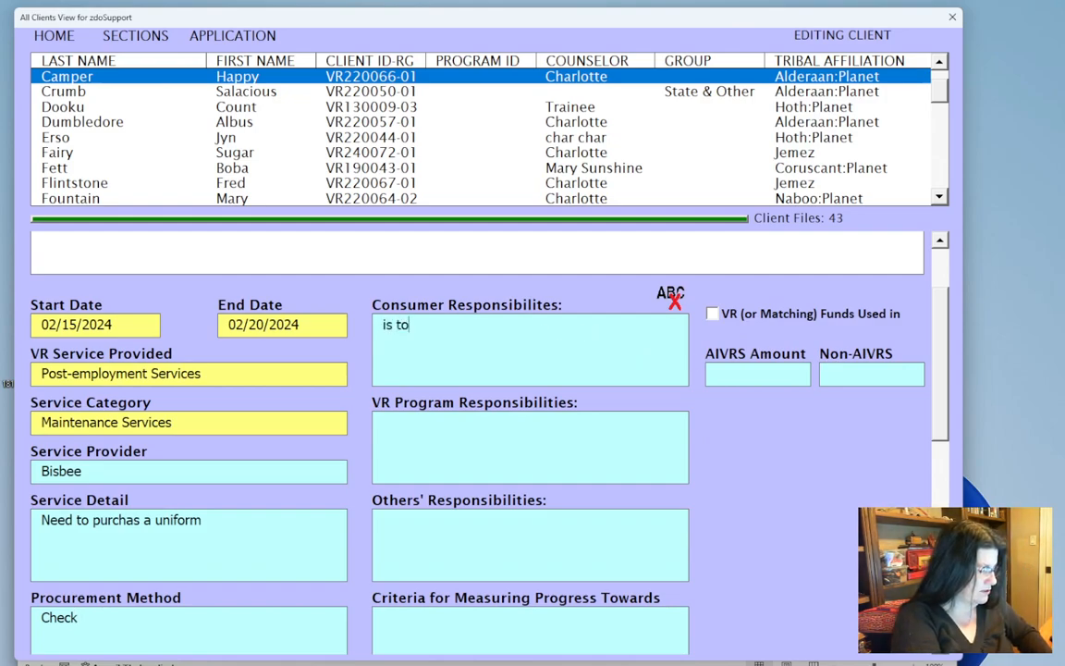
pyautogui.write('purchase the un')
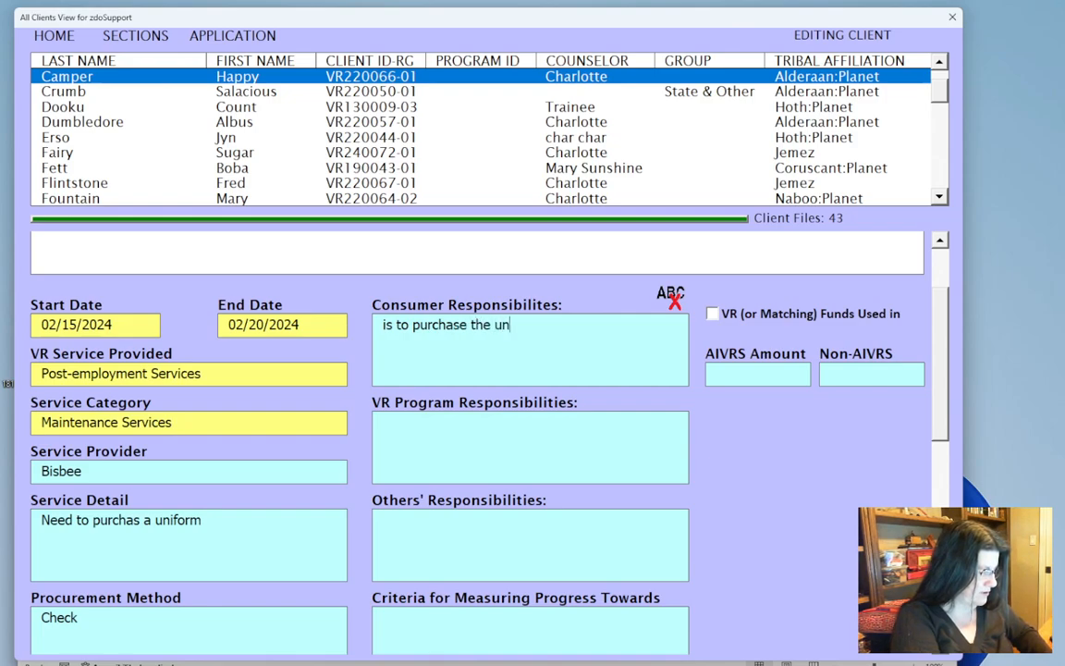
pyautogui.write('iform and ')
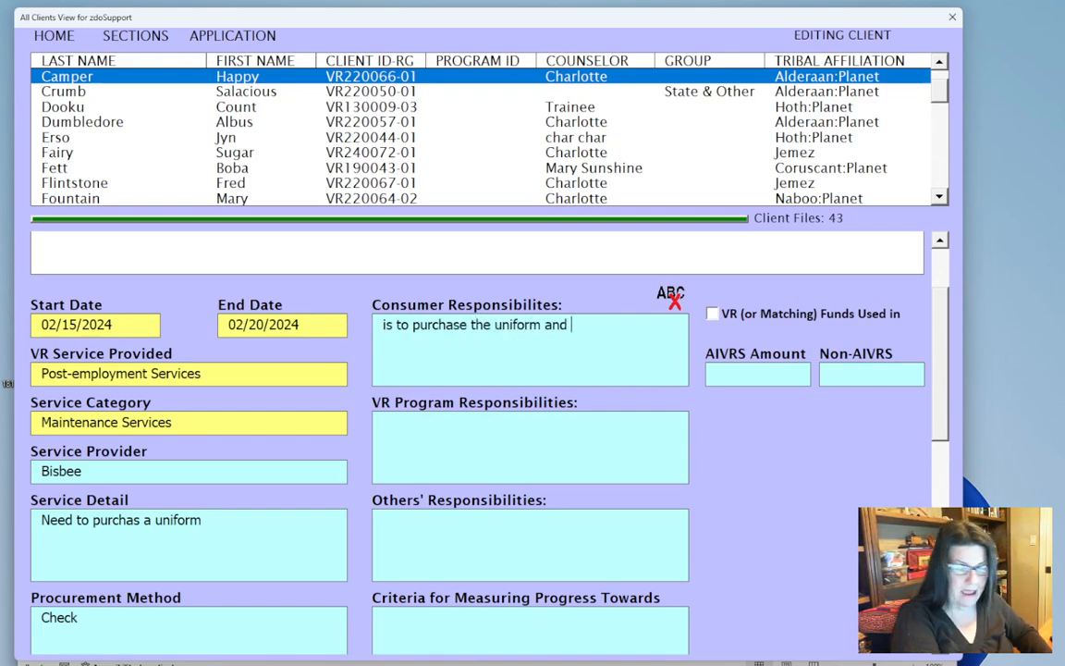
pyautogui.write('get u')
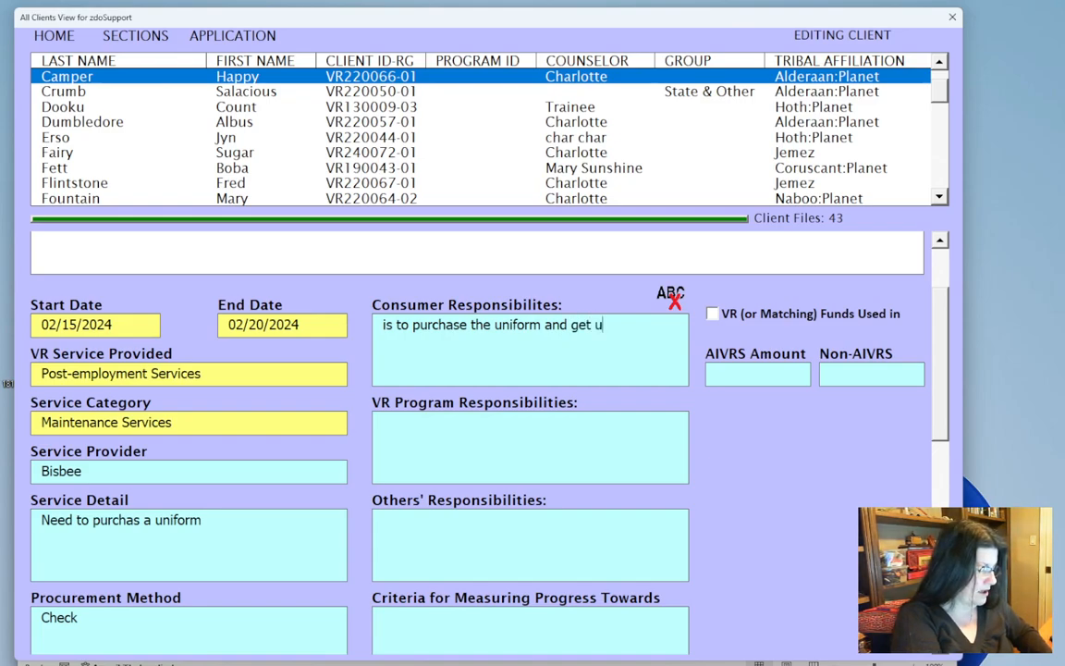
pyautogui.press('BackSpace')
pyautogui.write('VR proof of the purchase')
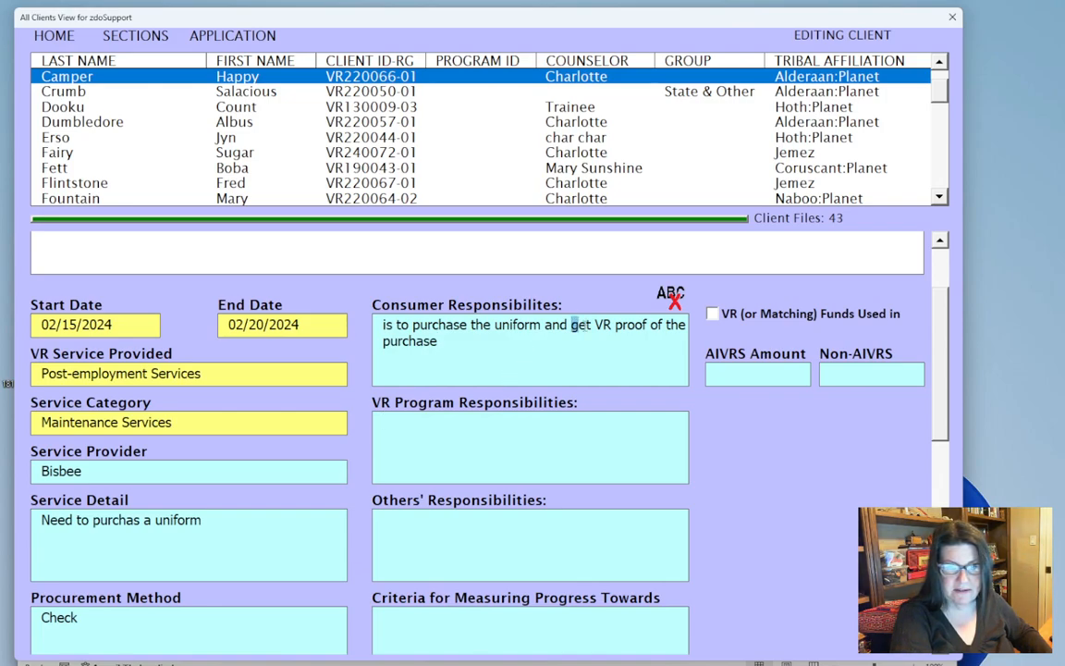
# Copy "get VR proof of the purchase" from the consumer responsibilities into the VR program responsibilities
pyautogui.moveTo(572, 326); pyautogui.dragTo(649, 357)
pyautogui.hotkey('ctrl', 'c')
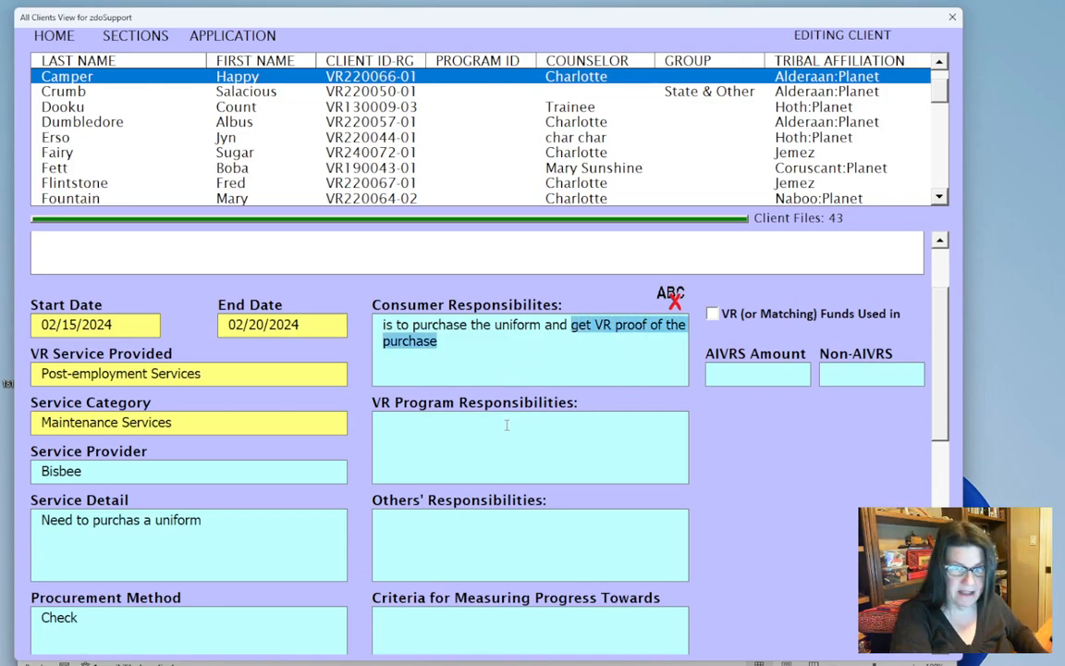
pyautogui.click(507, 425)
pyautogui.hotkey('ctrl', 'v')
pyautogui.click(452, 525)
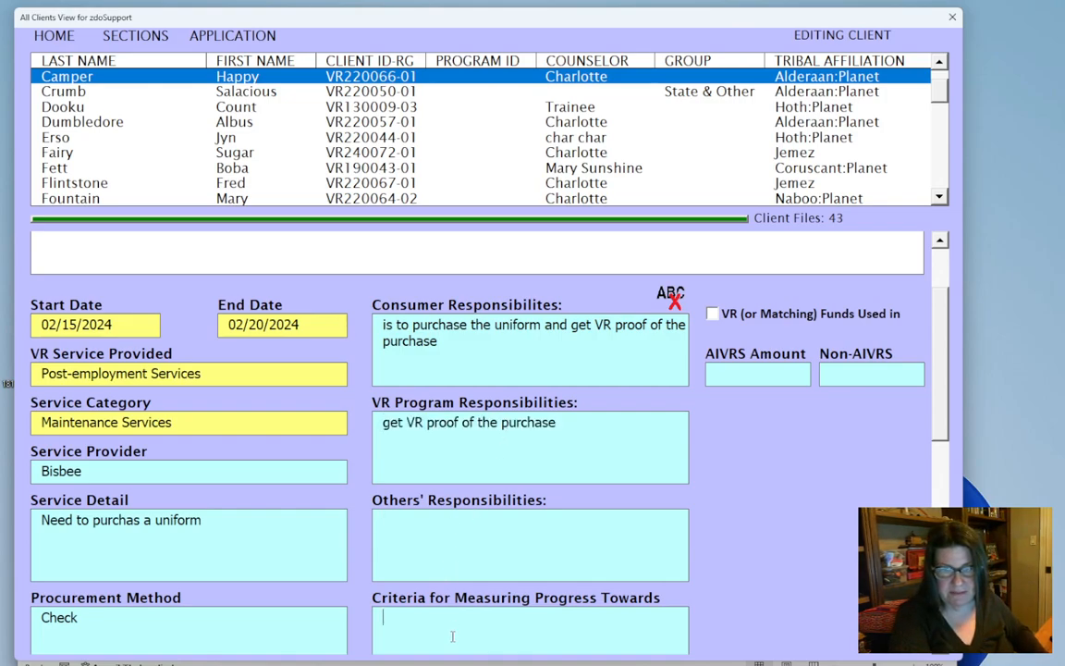
# Mark VR funds as used with an AIVRS amount of 295.00 and submit the service record
pyautogui.scroll(-1, 452, 636)
pyautogui.click(712, 288)
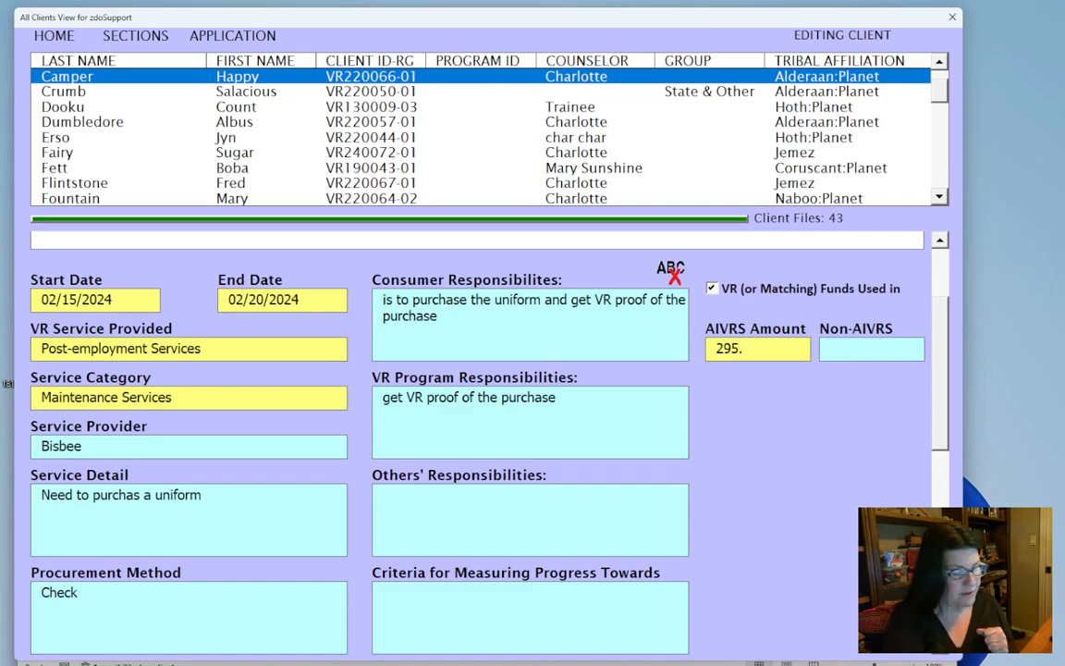
pyautogui.write('295.00')
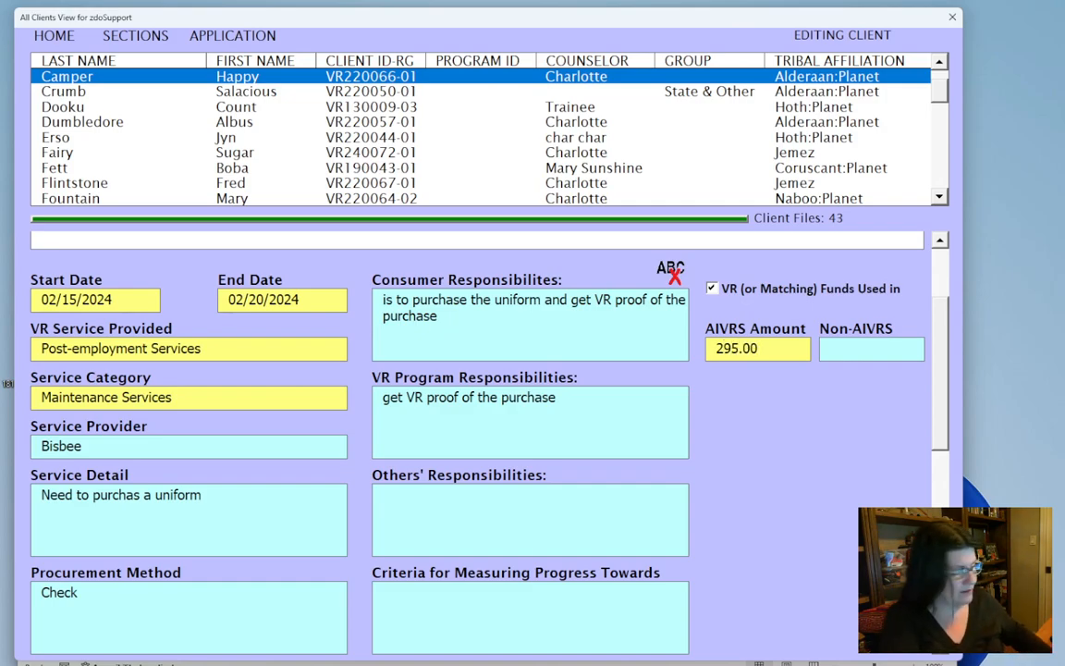
pyautogui.rightClick(782, 450)
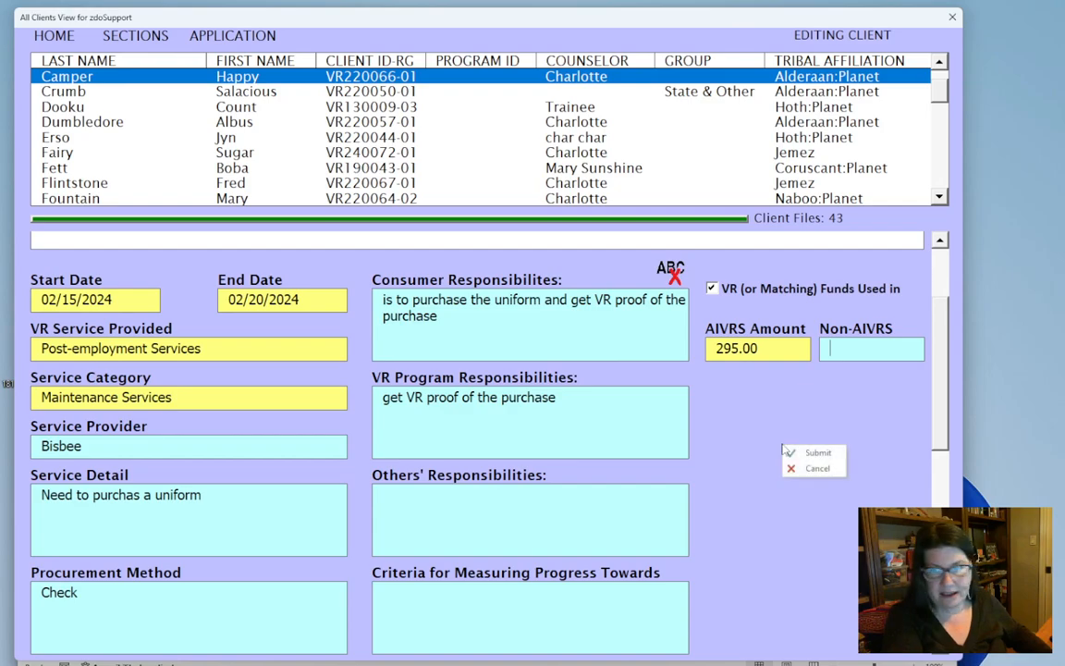
pyautogui.click(788, 452)
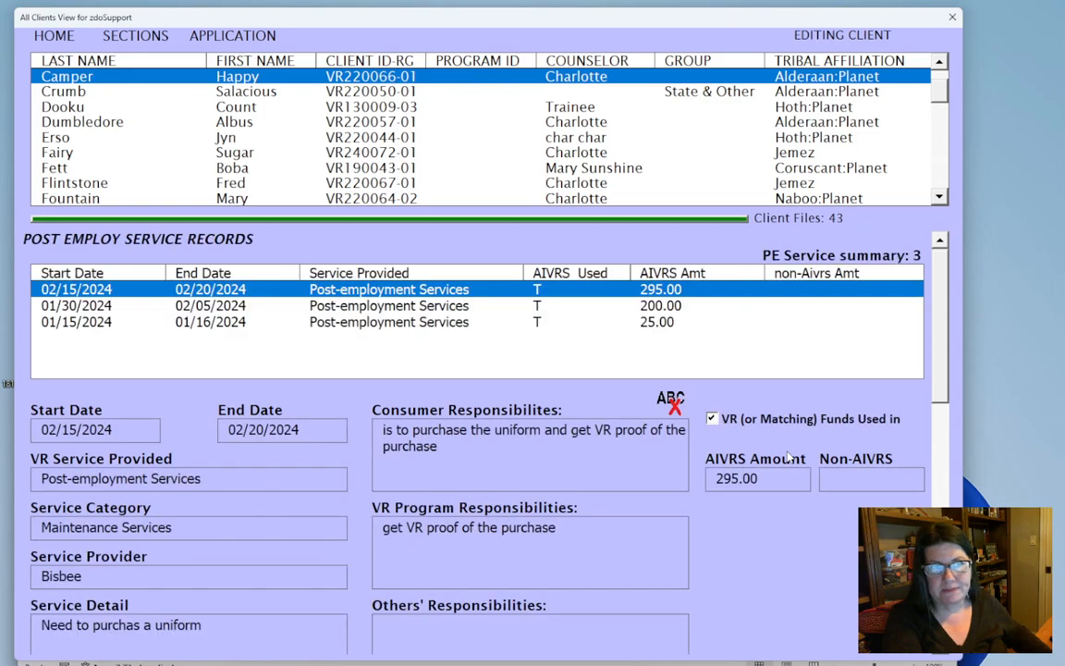
# Go to the client's Information section and cancel client editing to return to the main menu
pyautogui.click(137, 37)
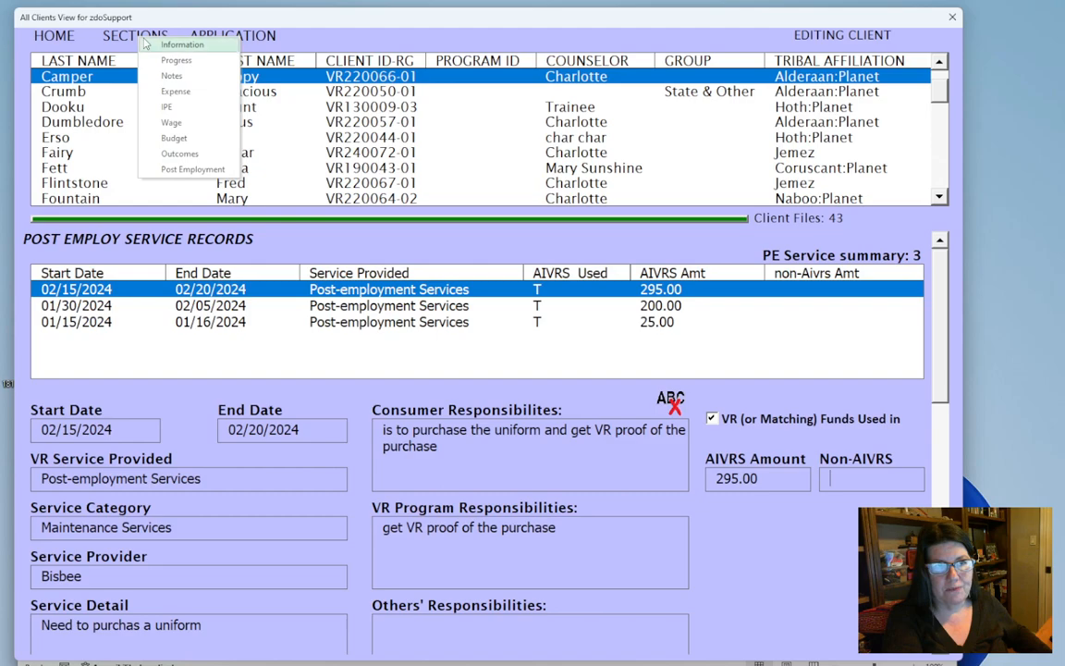
pyautogui.click(166, 45)
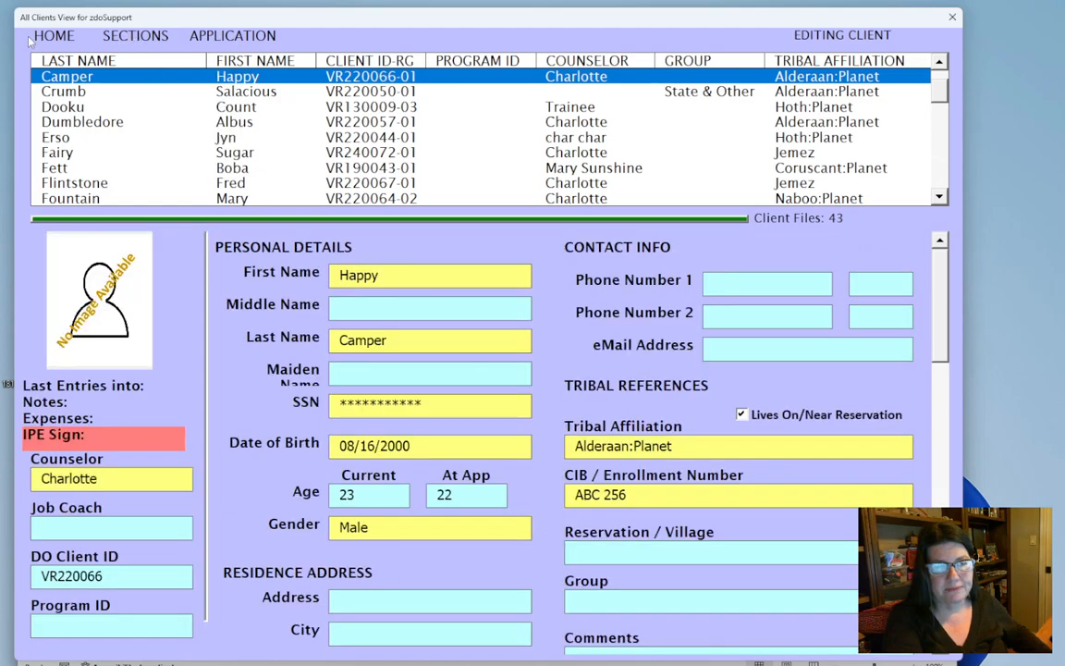
pyautogui.click(138, 37)
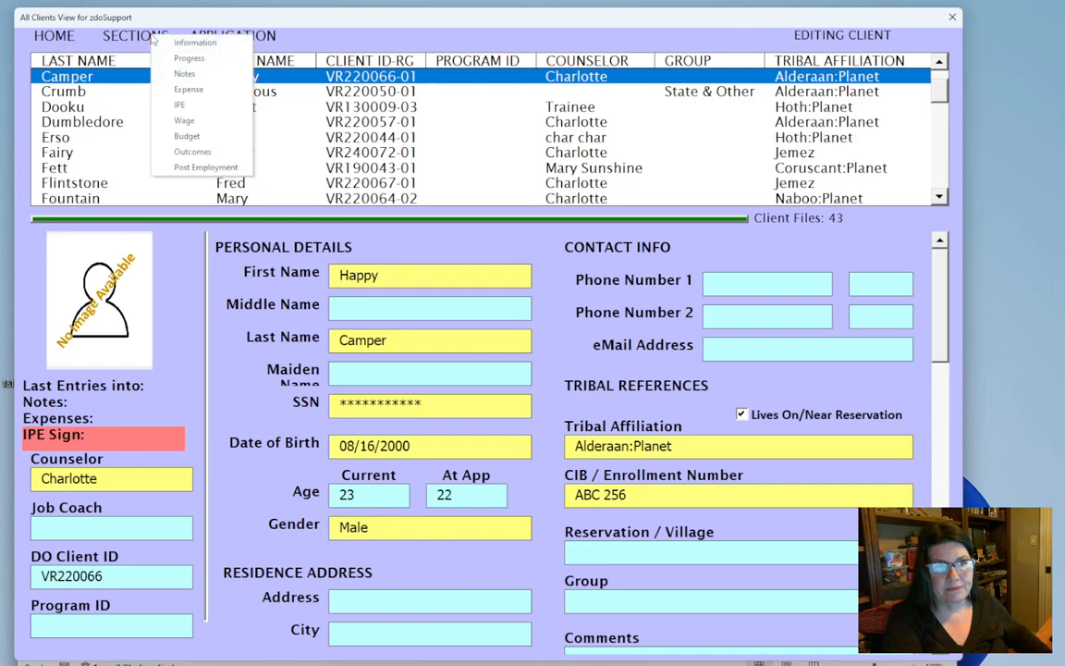
pyautogui.click(72, 39)
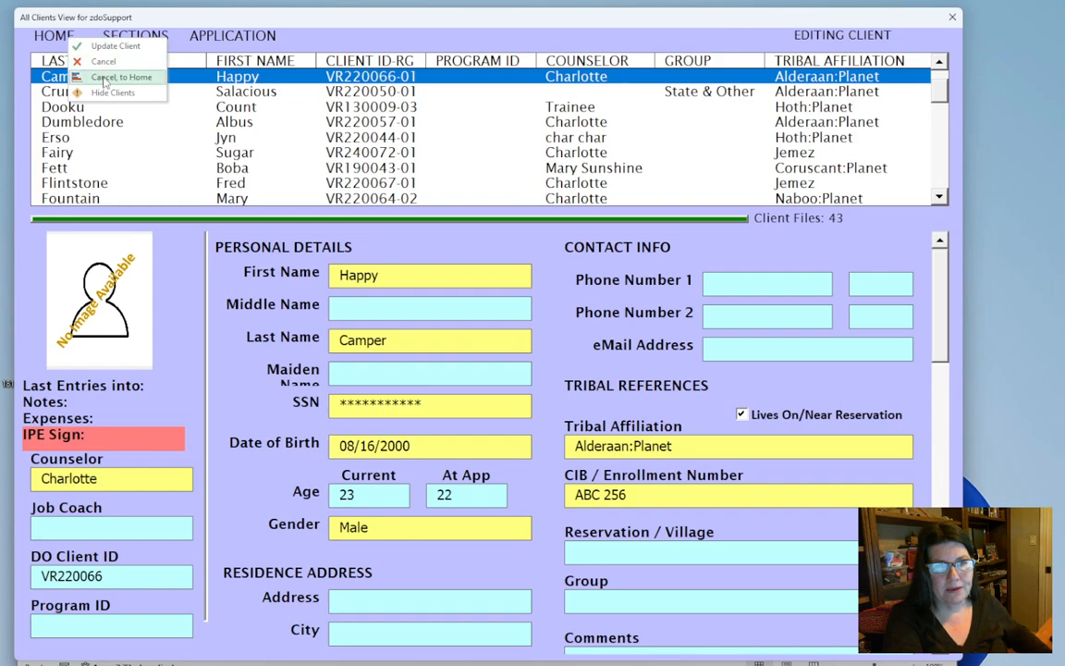
pyautogui.click(109, 77)
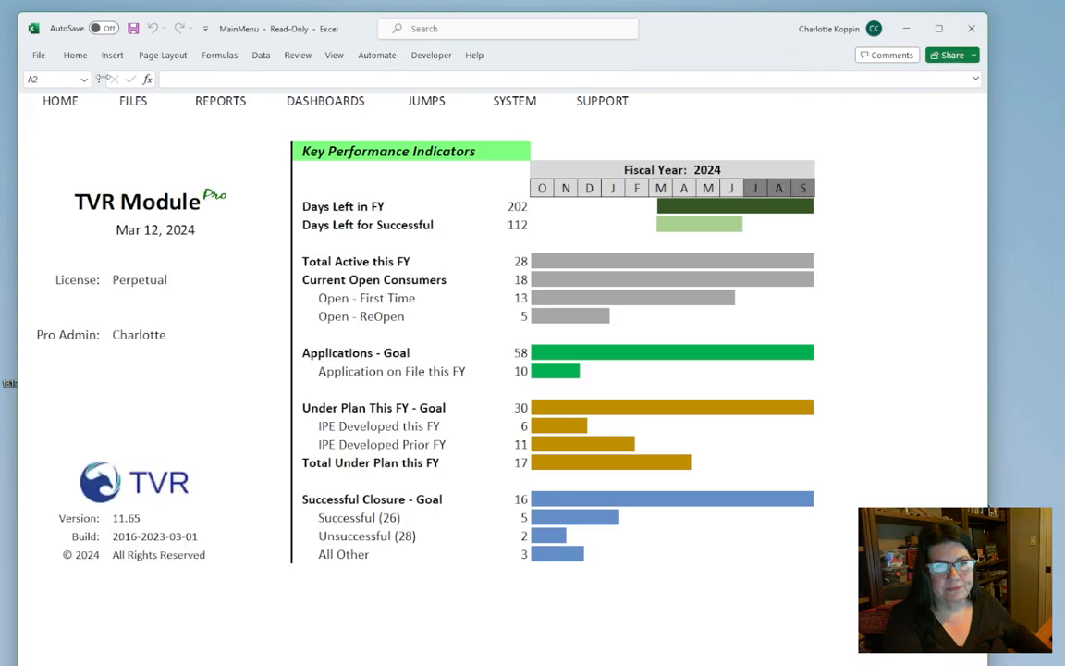
# Start a PostEmployment report with the Closed record set and year 202410
pyautogui.click(211, 104)
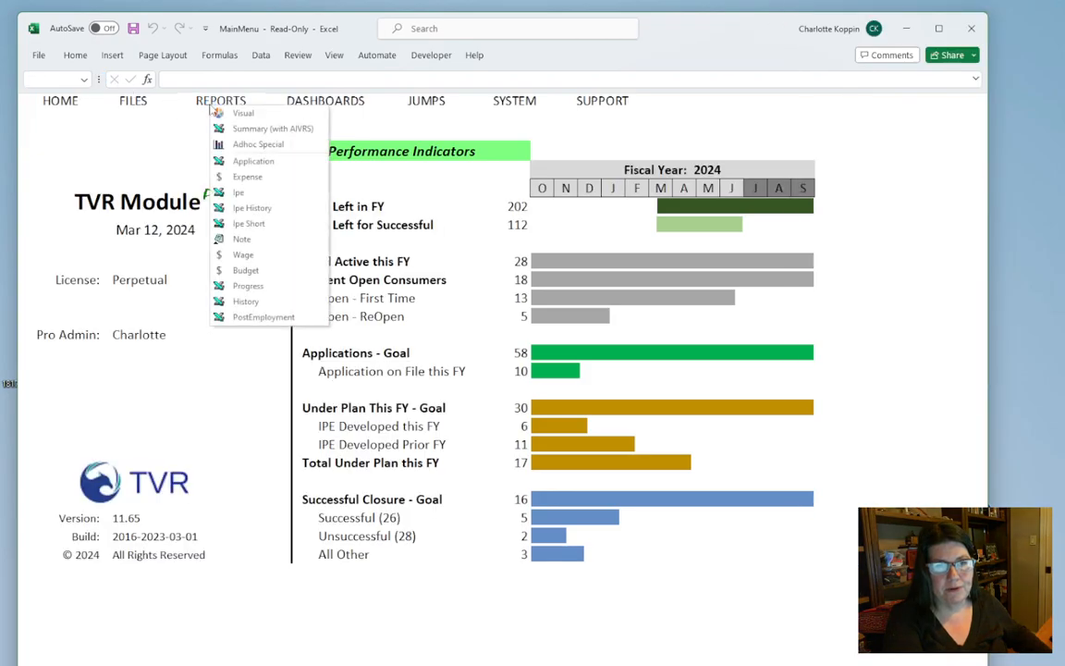
pyautogui.click(277, 317)
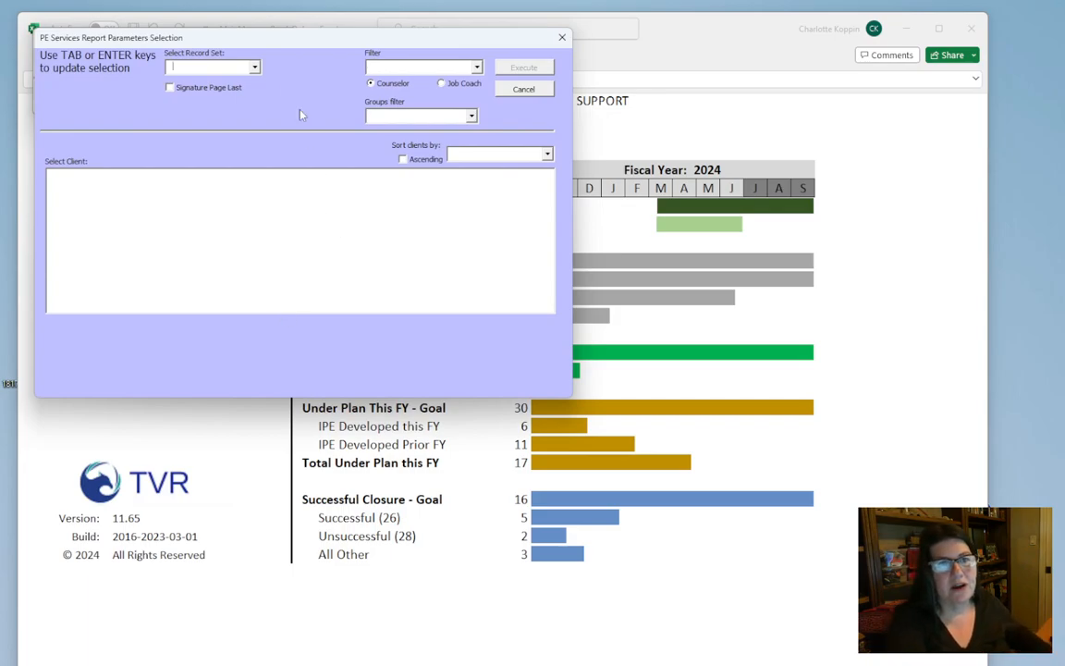
pyautogui.click(255, 68)
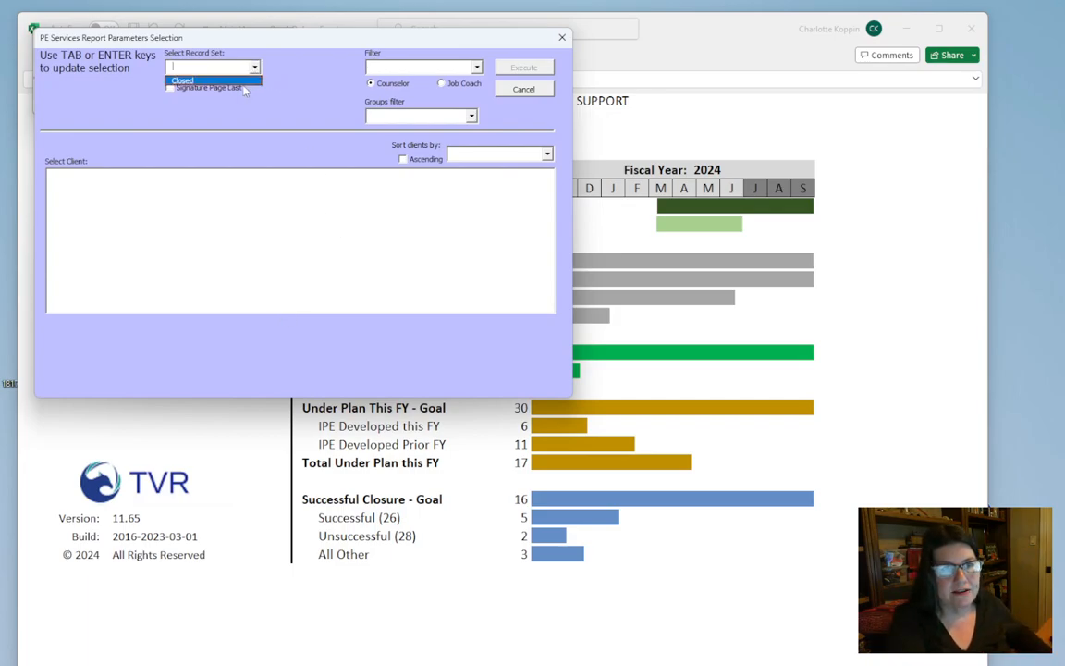
pyautogui.click(243, 82)
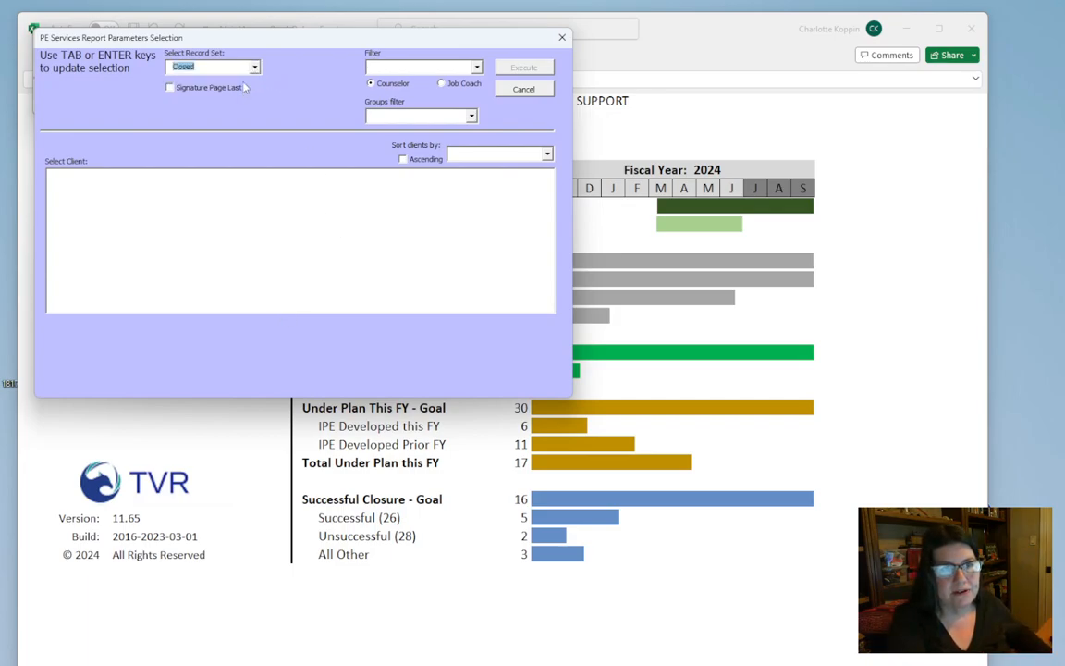
pyautogui.click(478, 68)
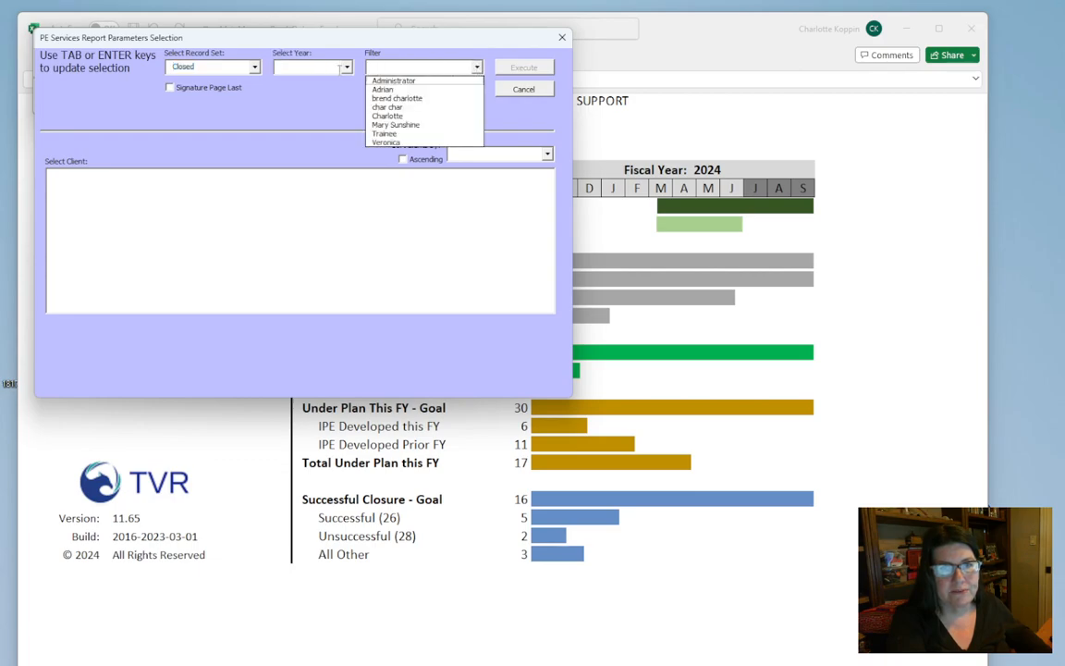
pyautogui.click(342, 67)
pyautogui.click(296, 77)
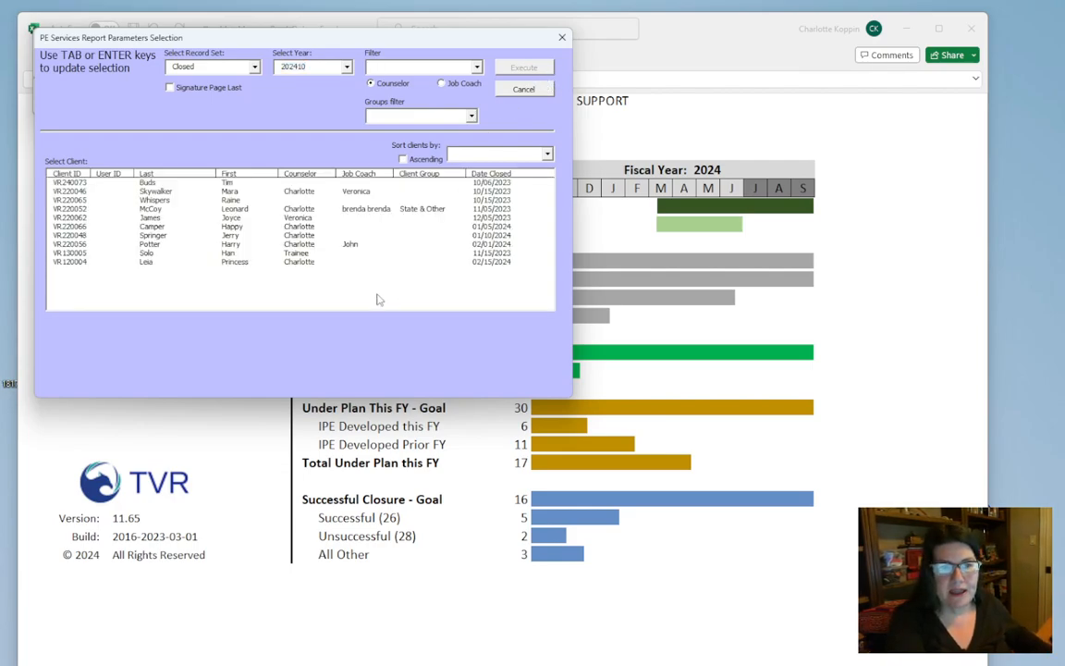
# Generate the report for the client closed on 01/05/2024 and review the listed post-employment services
pyautogui.click(243, 228)
pyautogui.click(506, 68)
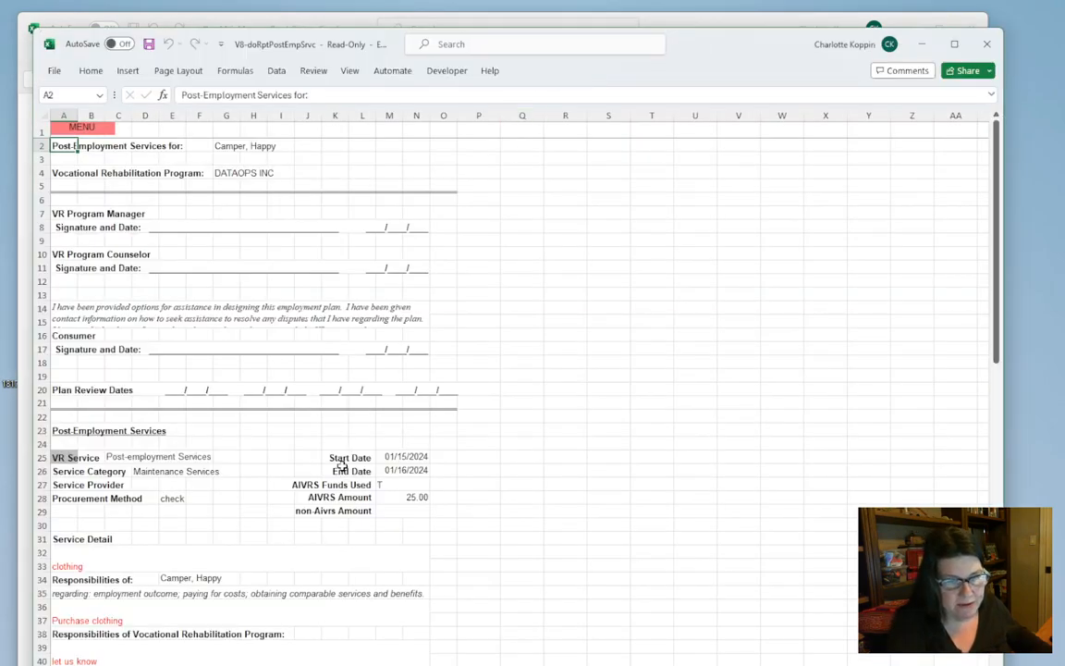
pyautogui.scroll(-6, 305, 420)
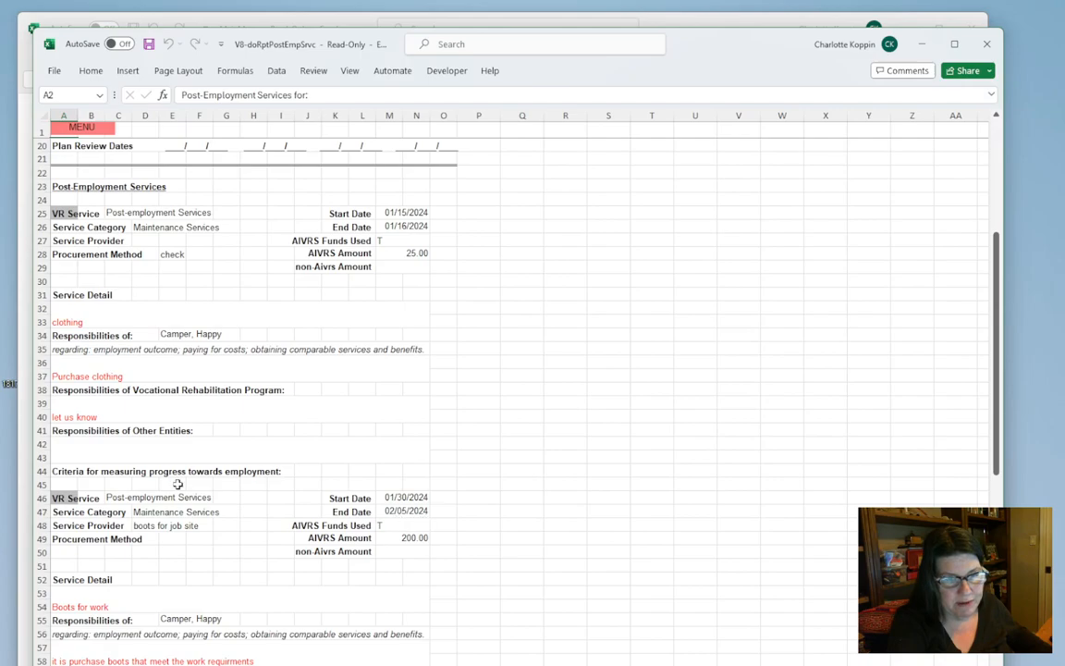
pyautogui.scroll(-9, 416, 516)
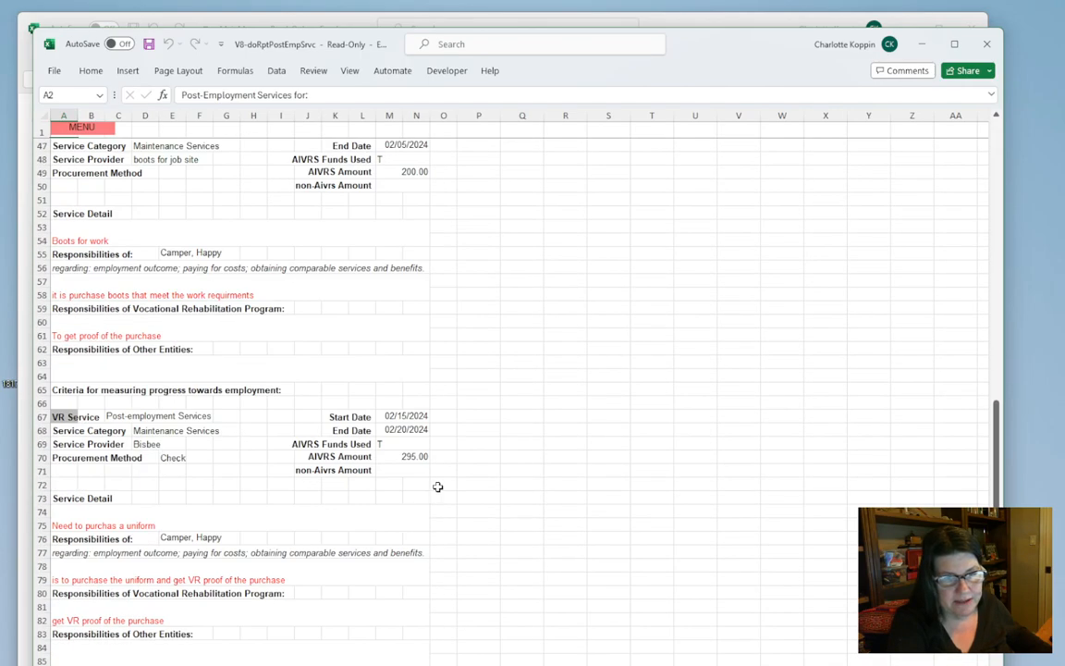
# Export the post-employment services report to a Word document using the report's Print option
pyautogui.scroll(-5, 438, 486)
pyautogui.scroll(16, 437, 487)
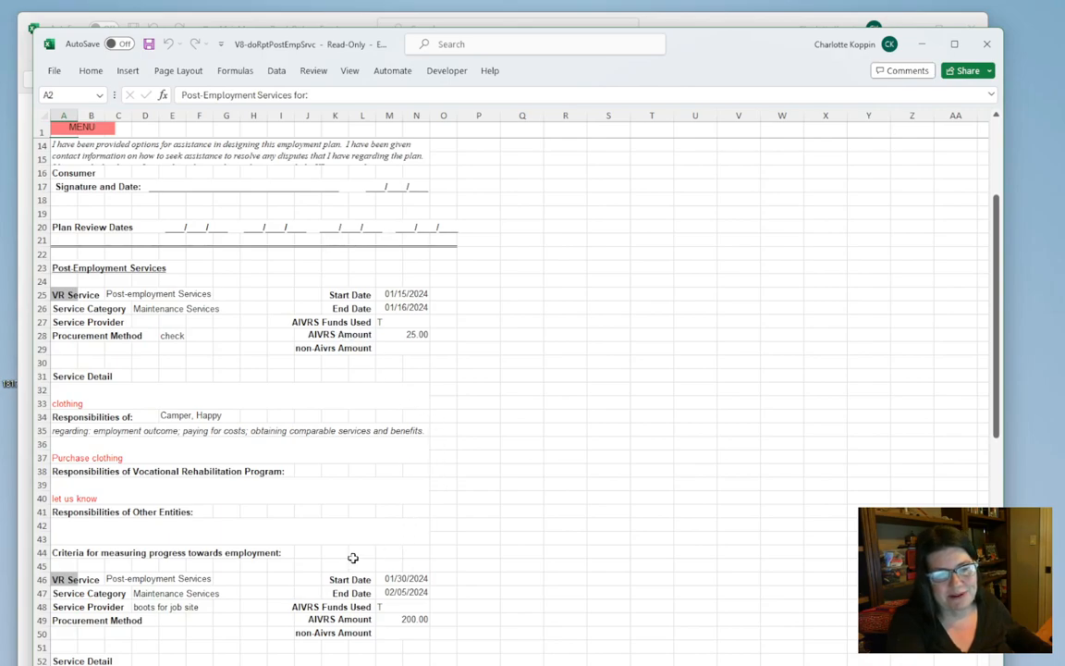
pyautogui.click(82, 131)
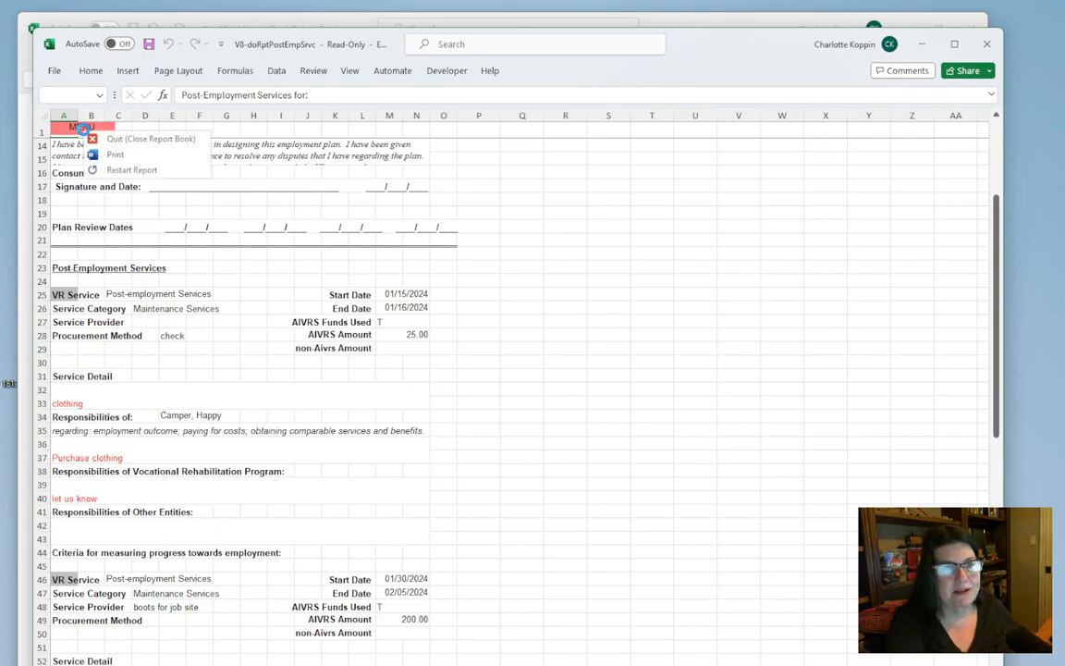
pyautogui.click(107, 152)
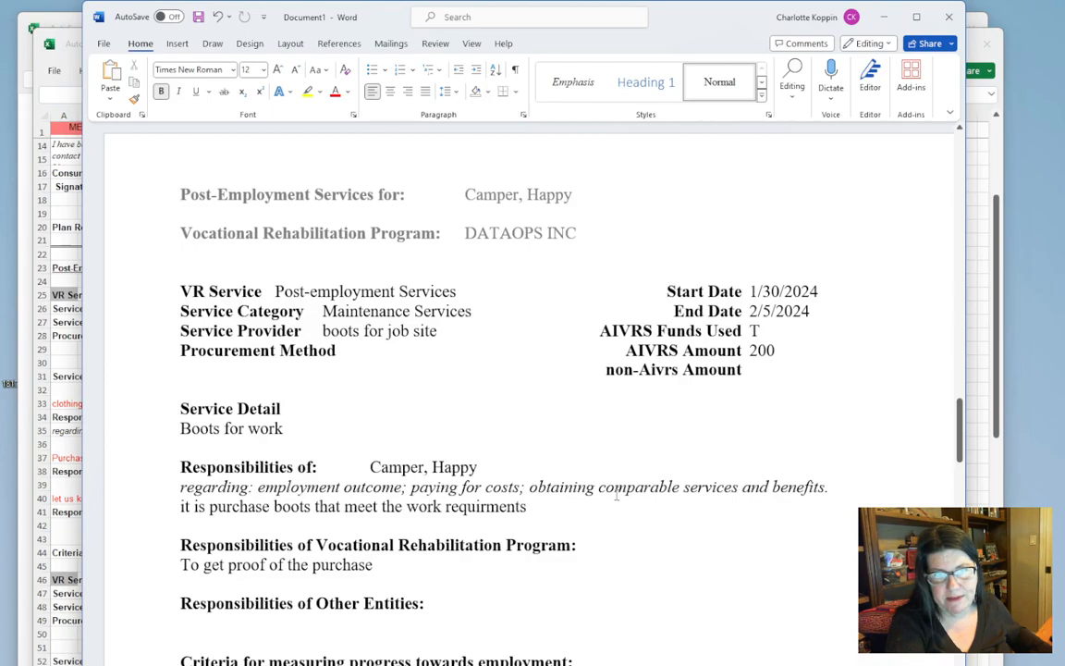
# Examine the service details, dates, amounts and responsibilities listed for each post-employment service in the Word document
pyautogui.scroll(-4, 594, 468)
pyautogui.scroll(1, 594, 467)
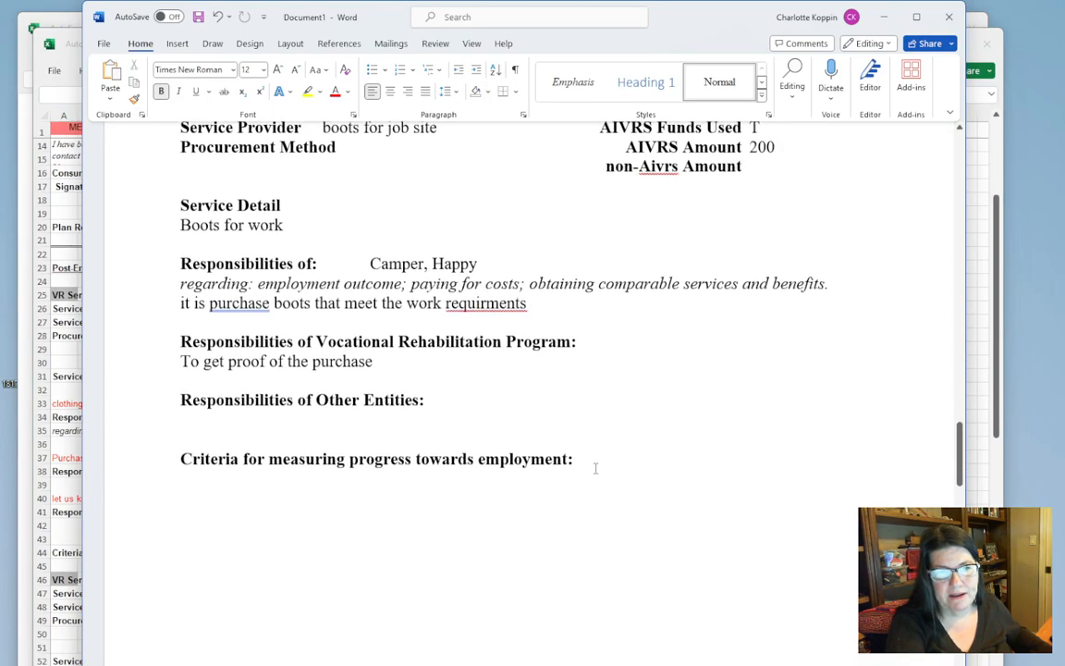
pyautogui.scroll(-15, 594, 468)
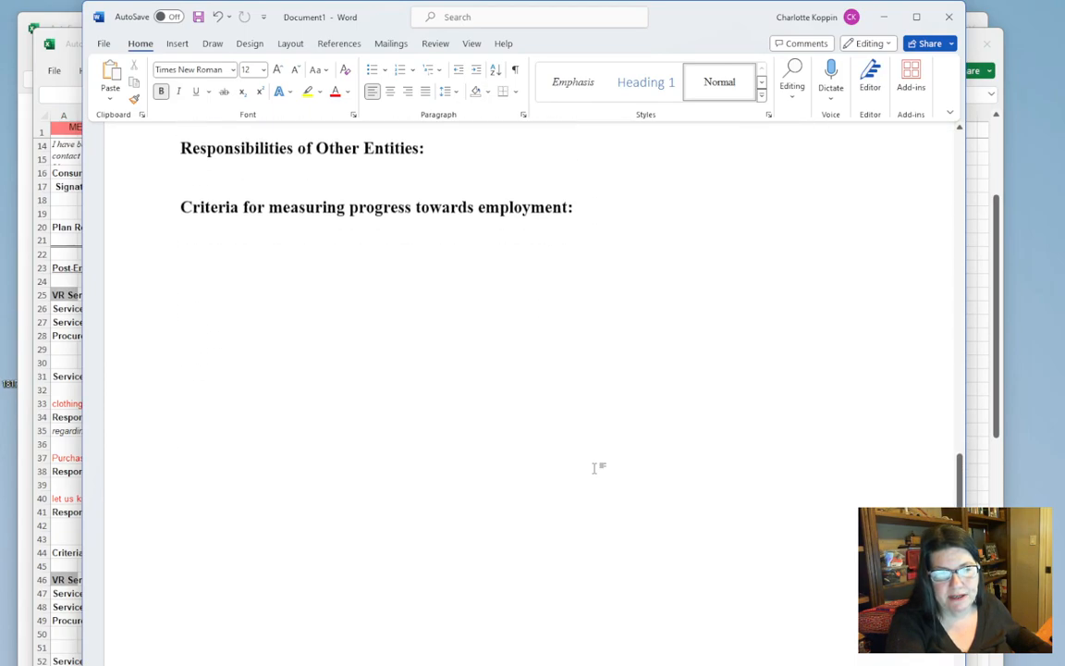
pyautogui.scroll(-11, 595, 468)
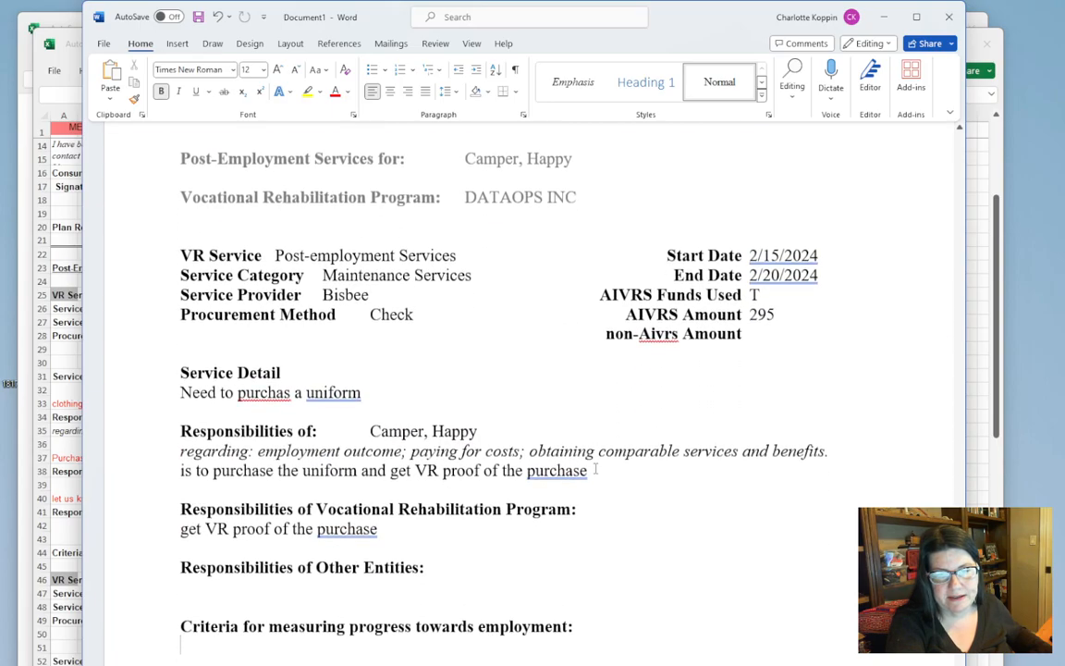
pyautogui.scroll(-5, 594, 468)
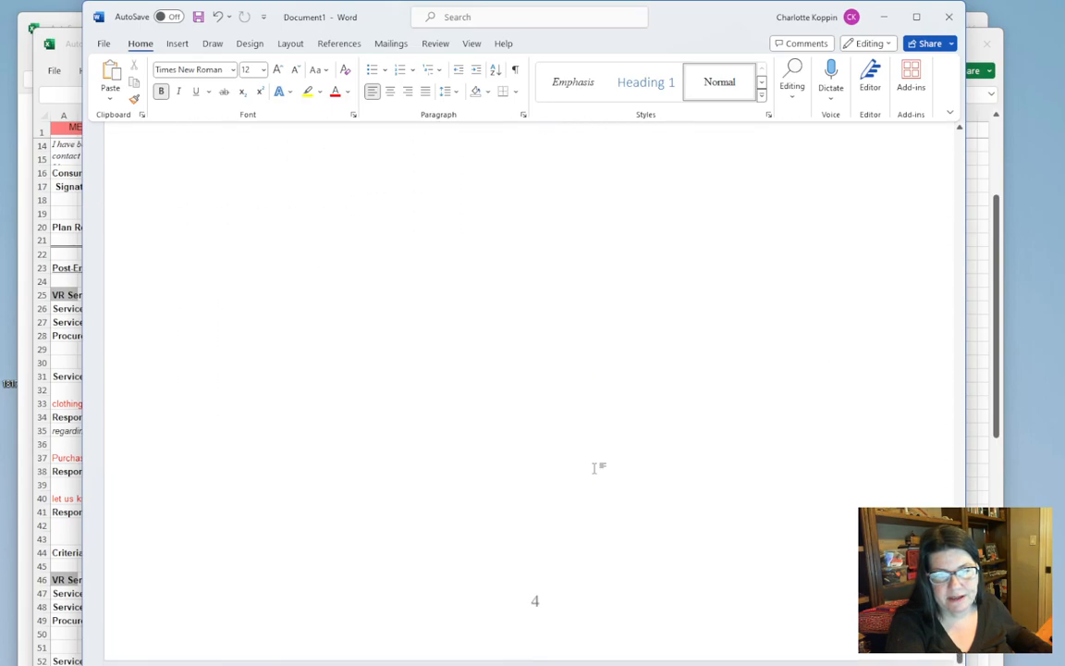
pyautogui.scroll(10, 595, 468)
pyautogui.scroll(1, 596, 468)
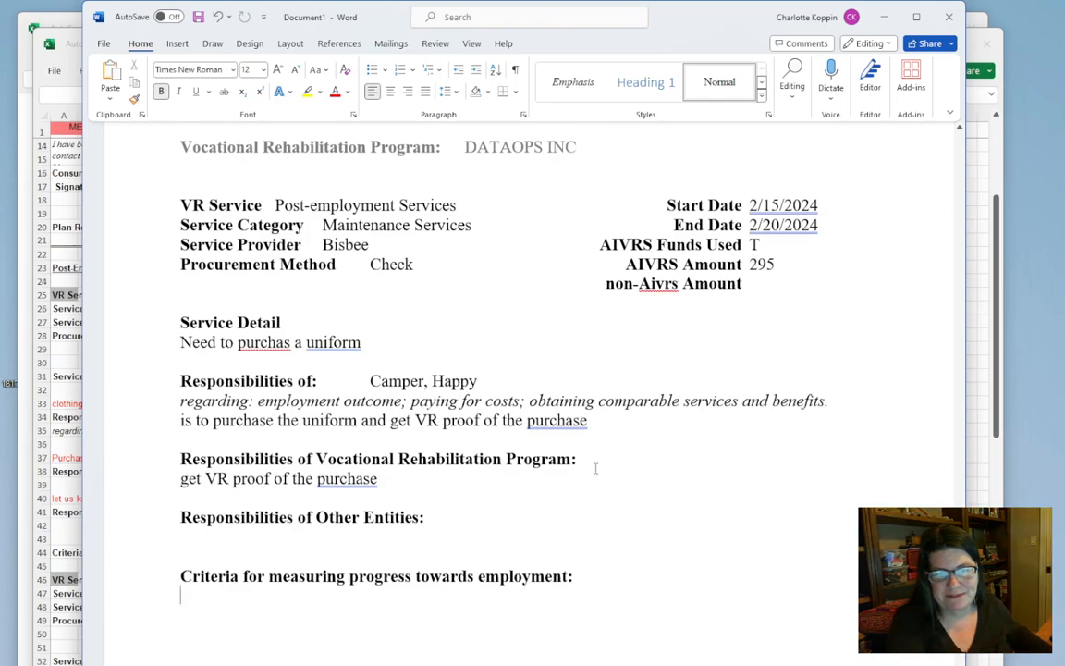
pyautogui.scroll(2, 595, 468)
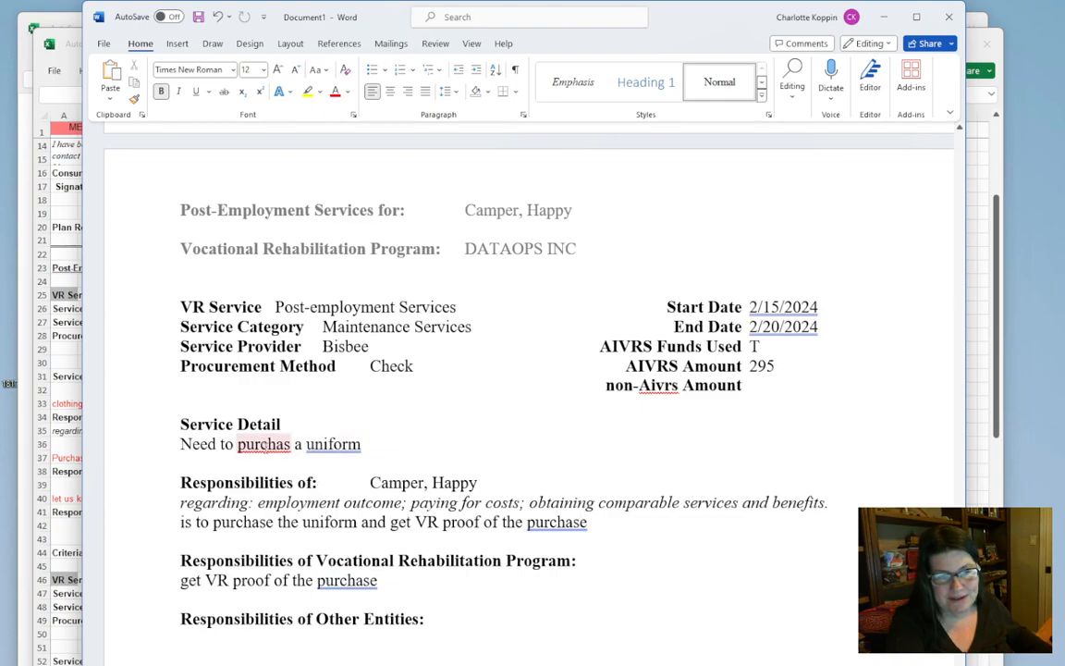
# Correct the misspelled words to "purchase" in the uniform service detail and "requirements" in the work boots responsibilities
pyautogui.rightClick(265, 444)
pyautogui.click(331, 466)
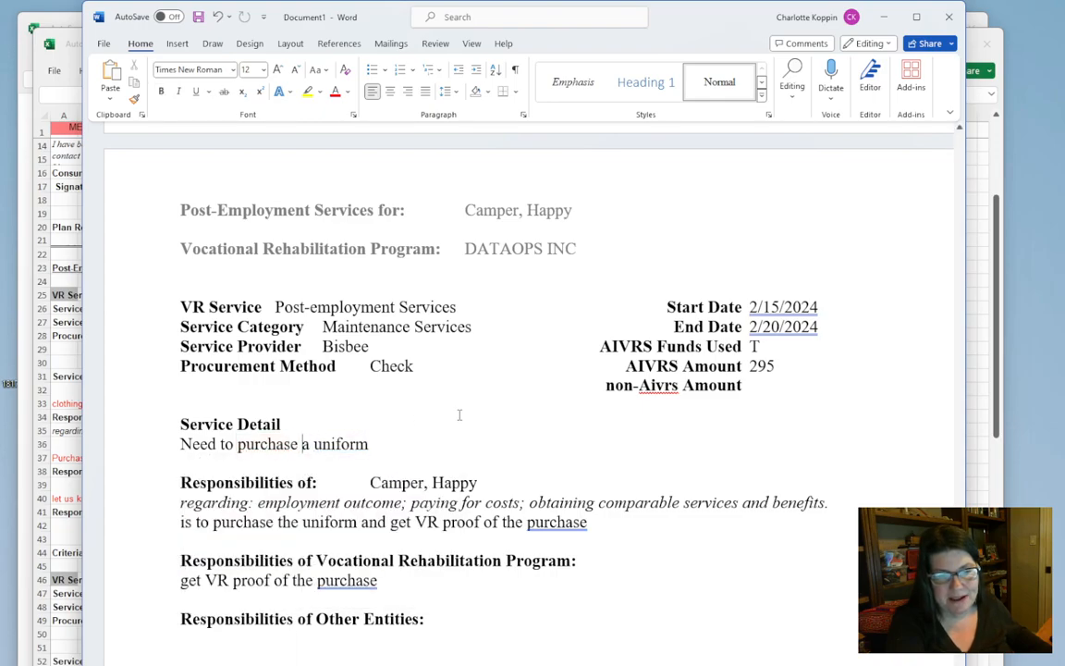
pyautogui.scroll(-3, 459, 416)
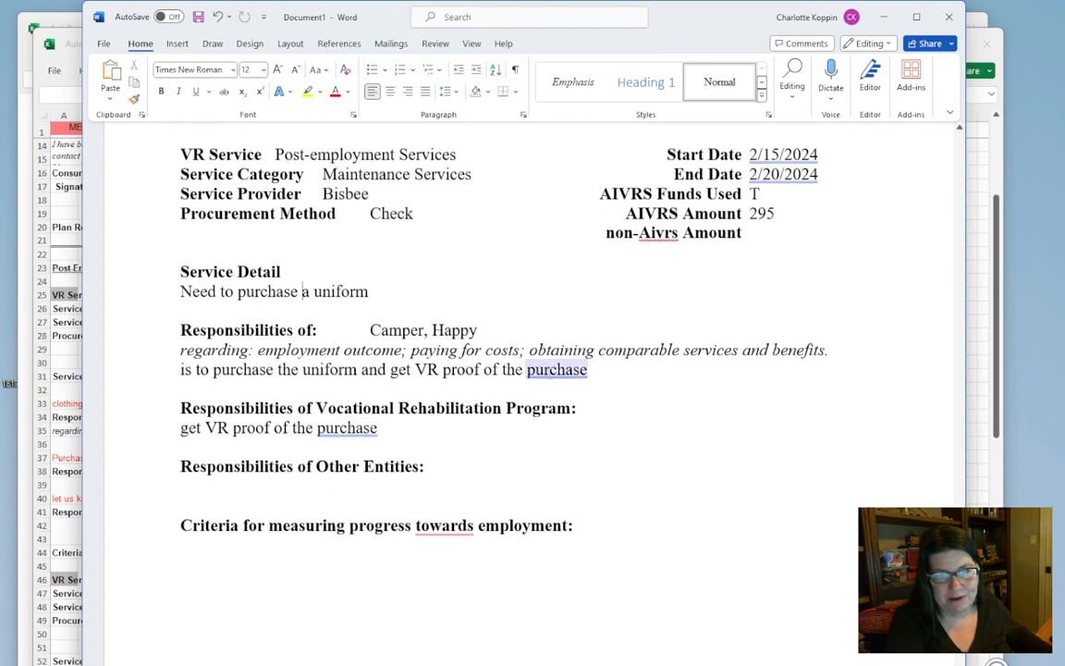
pyautogui.scroll(1, 397, 551)
pyautogui.scroll(15, 397, 550)
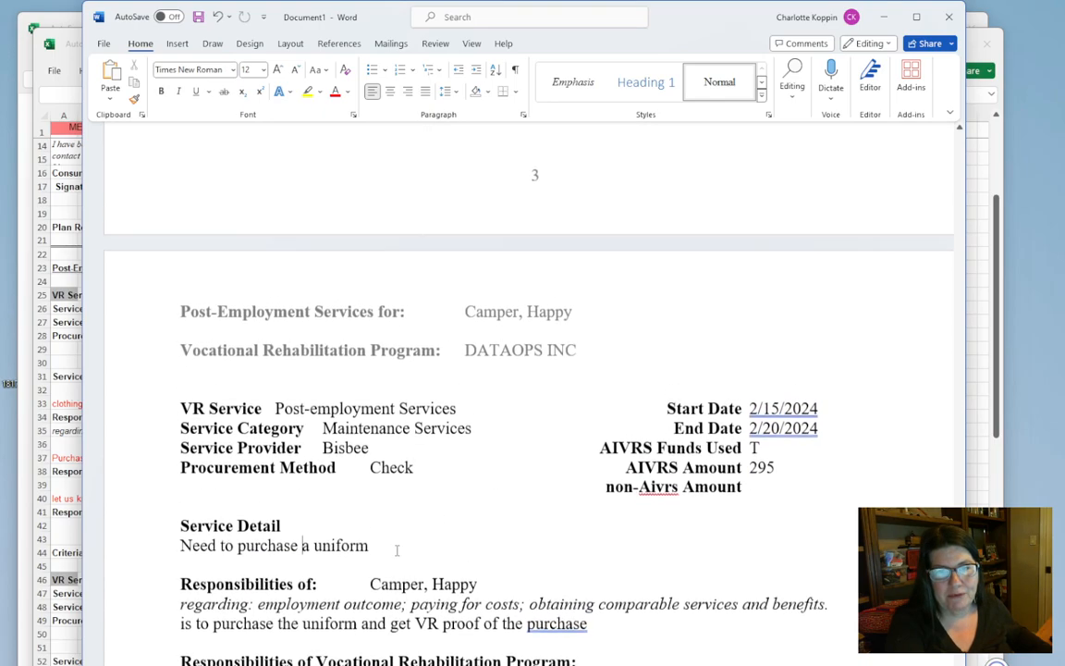
pyautogui.scroll(8, 396, 550)
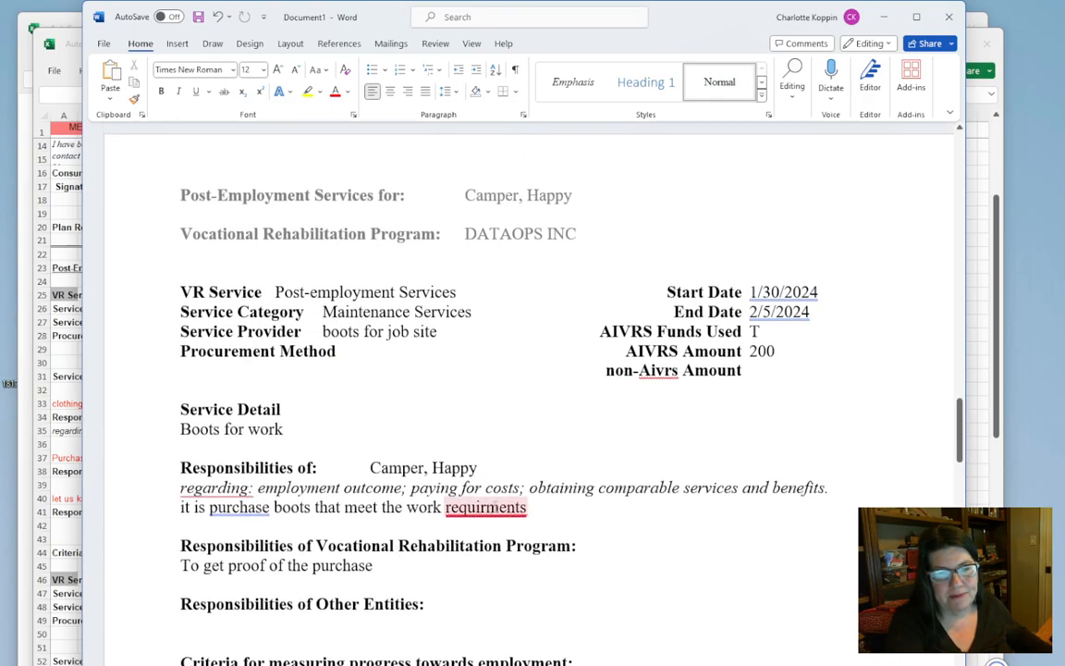
pyautogui.rightClick(462, 510)
pyautogui.click(487, 549)
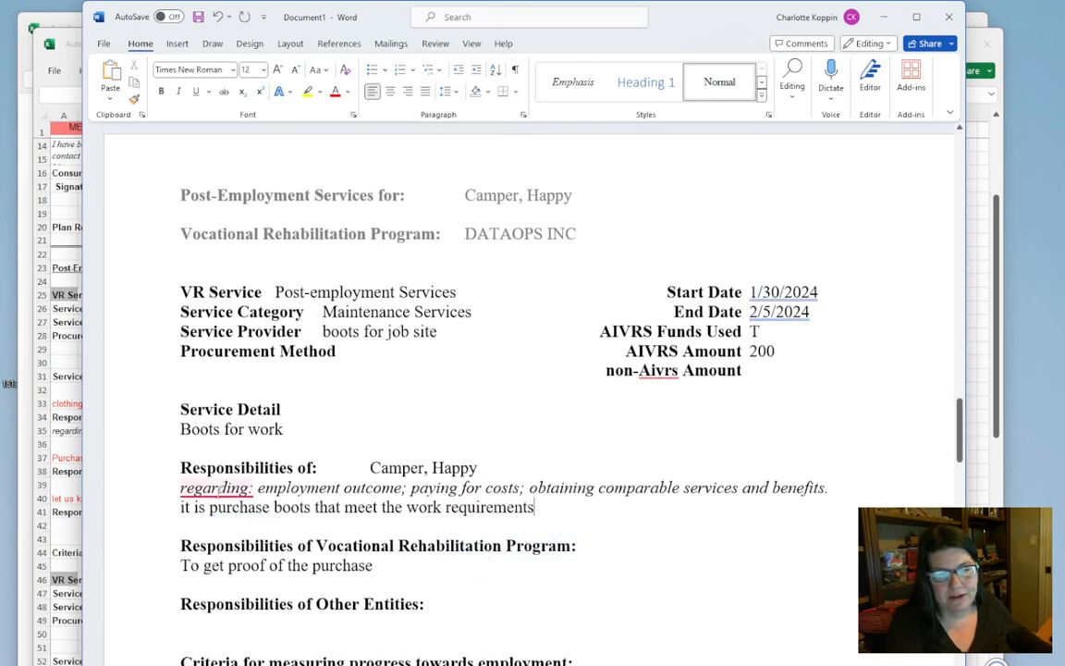
pyautogui.click(573, 524)
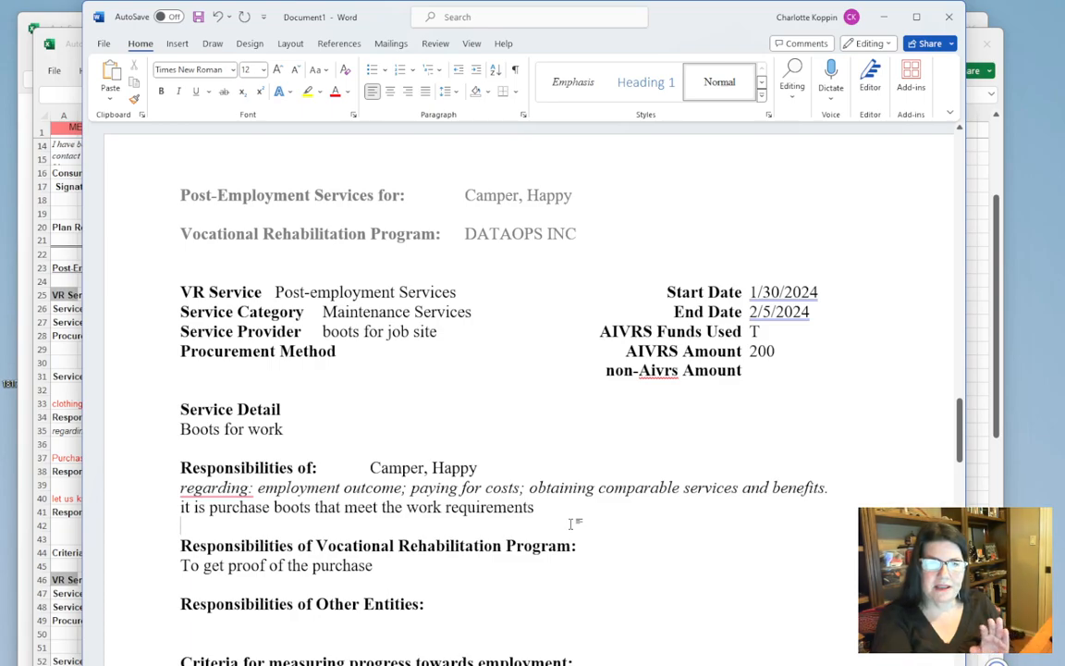
# Close the Word copy of the report and quit the report book to return to the main menu
pyautogui.scroll(-2, 595, 498)
pyautogui.scroll(-1, 594, 497)
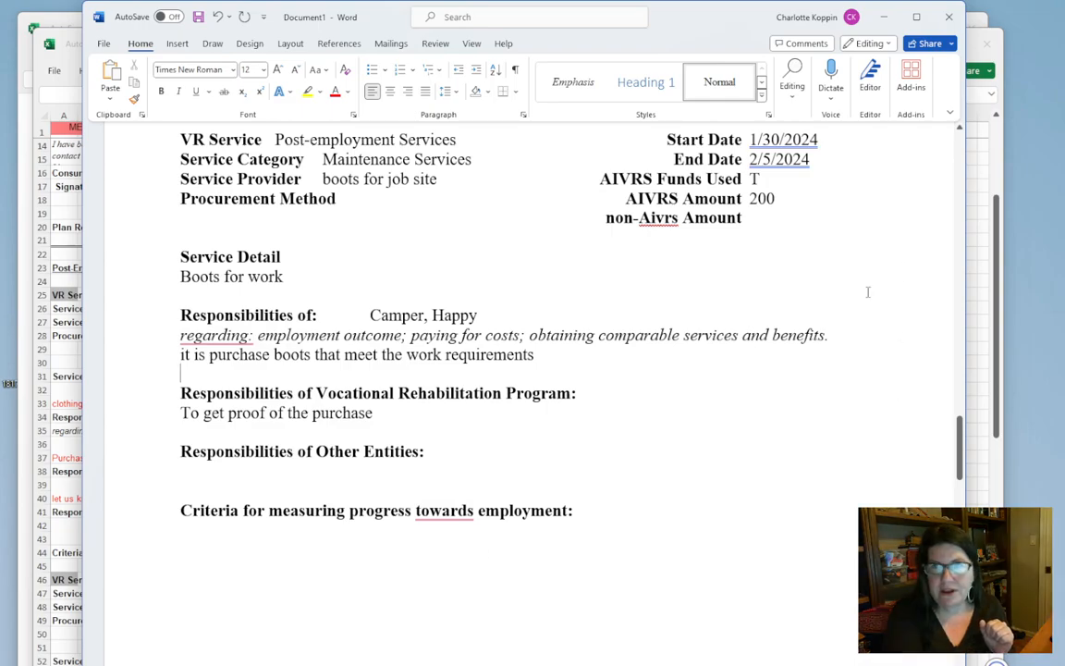
pyautogui.click(949, 19)
pyautogui.click(571, 435)
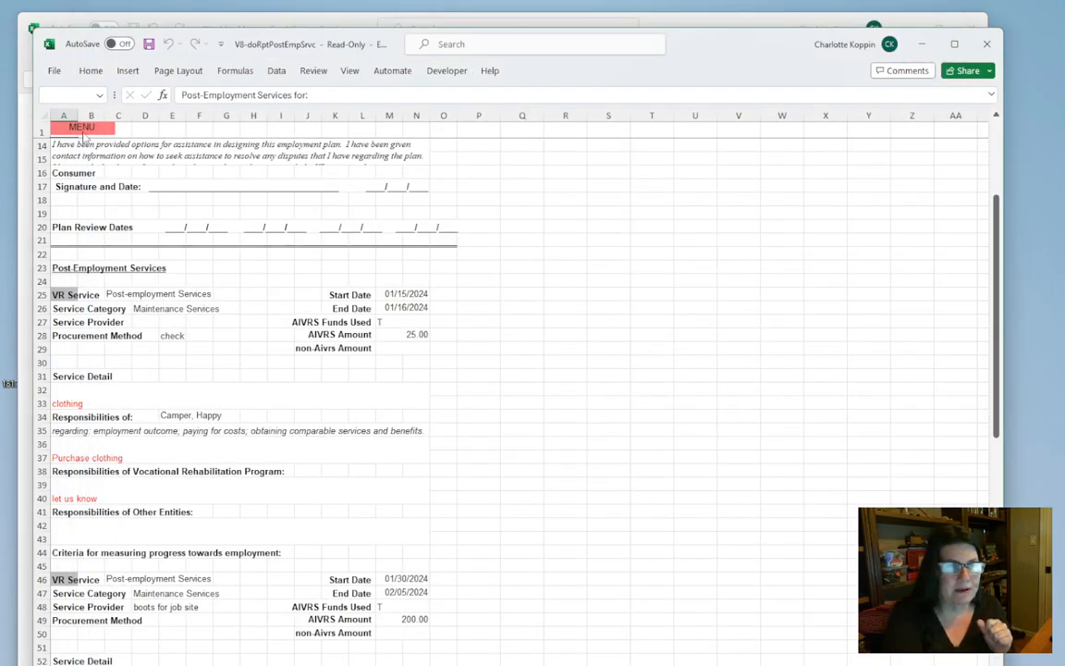
pyautogui.click(79, 126)
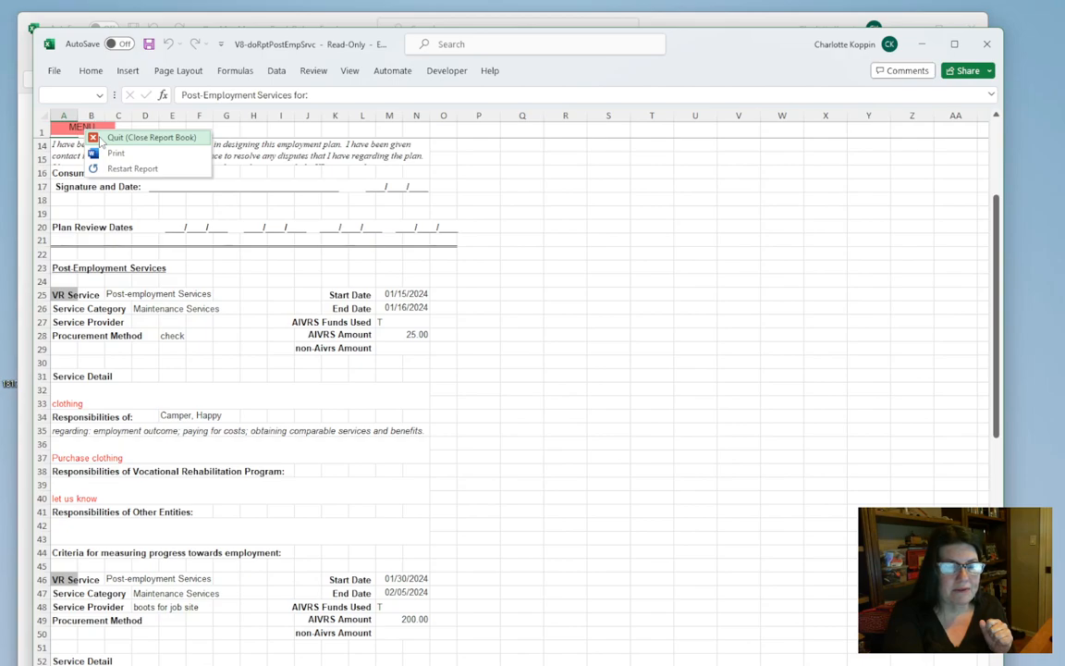
pyautogui.click(100, 138)
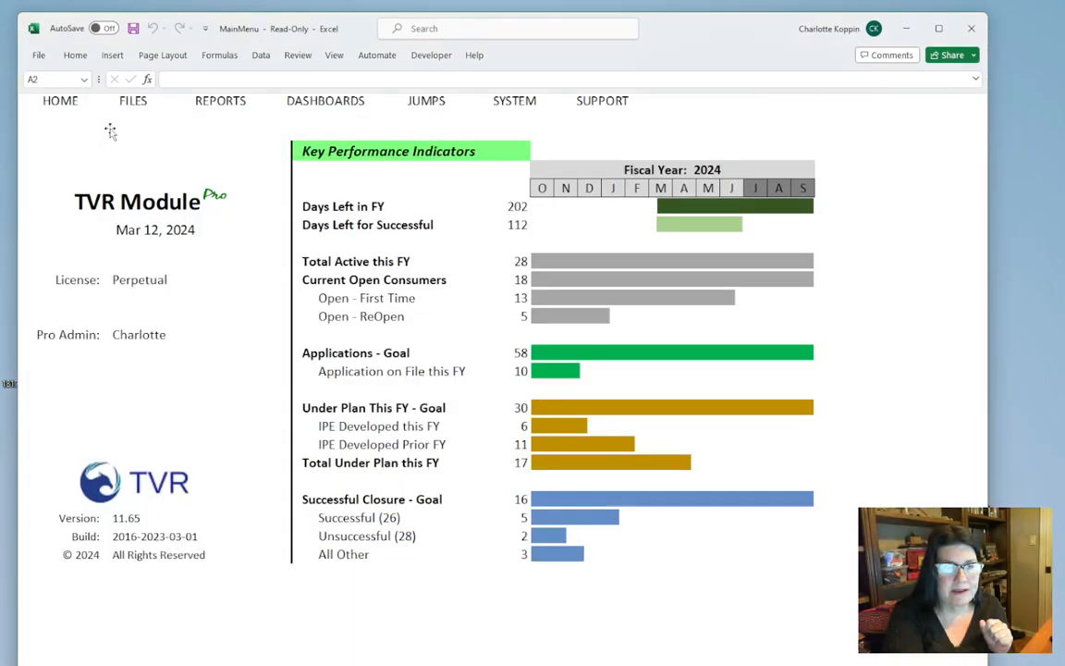
# Open the client's record from the client files for editing and go to its History section
pyautogui.click(130, 106)
pyautogui.click(153, 126)
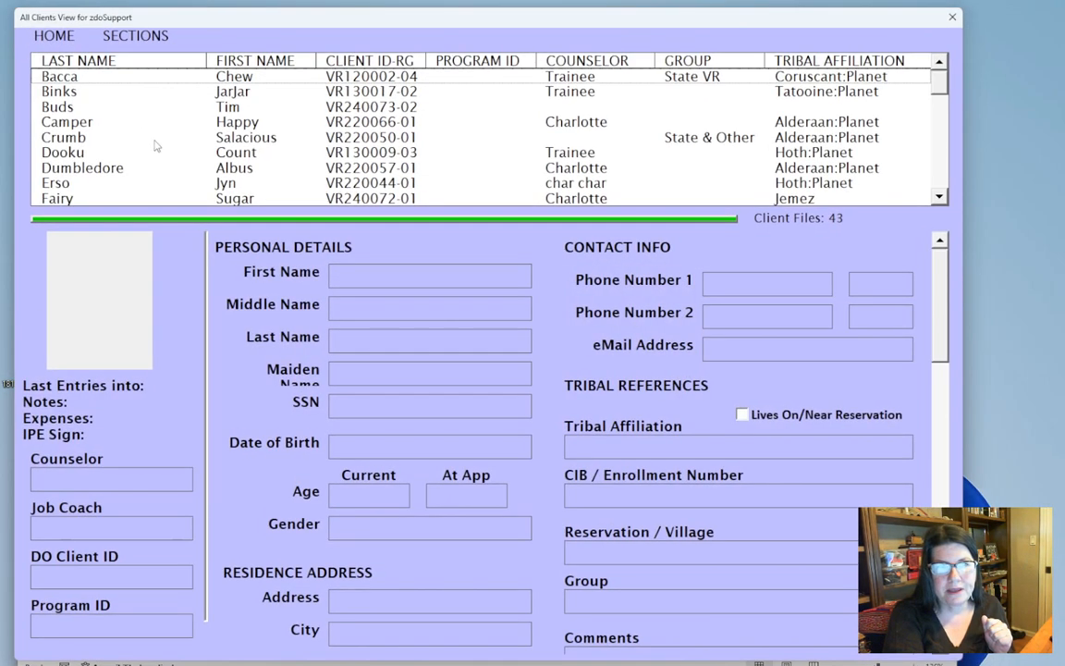
pyautogui.click(104, 121)
pyautogui.rightClick(554, 327)
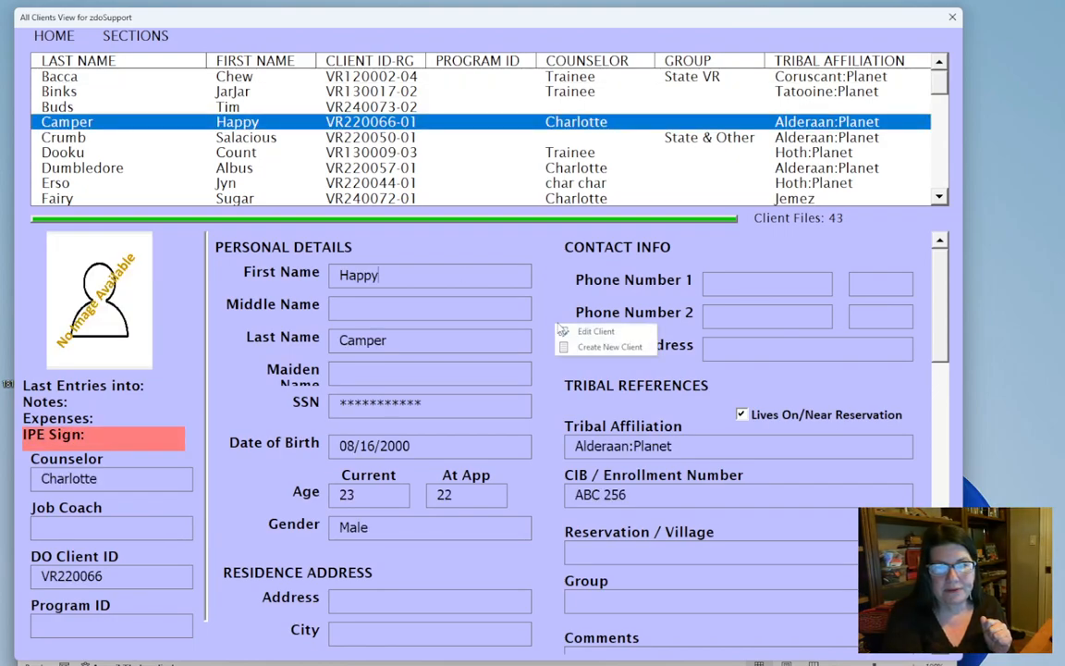
pyautogui.click(580, 333)
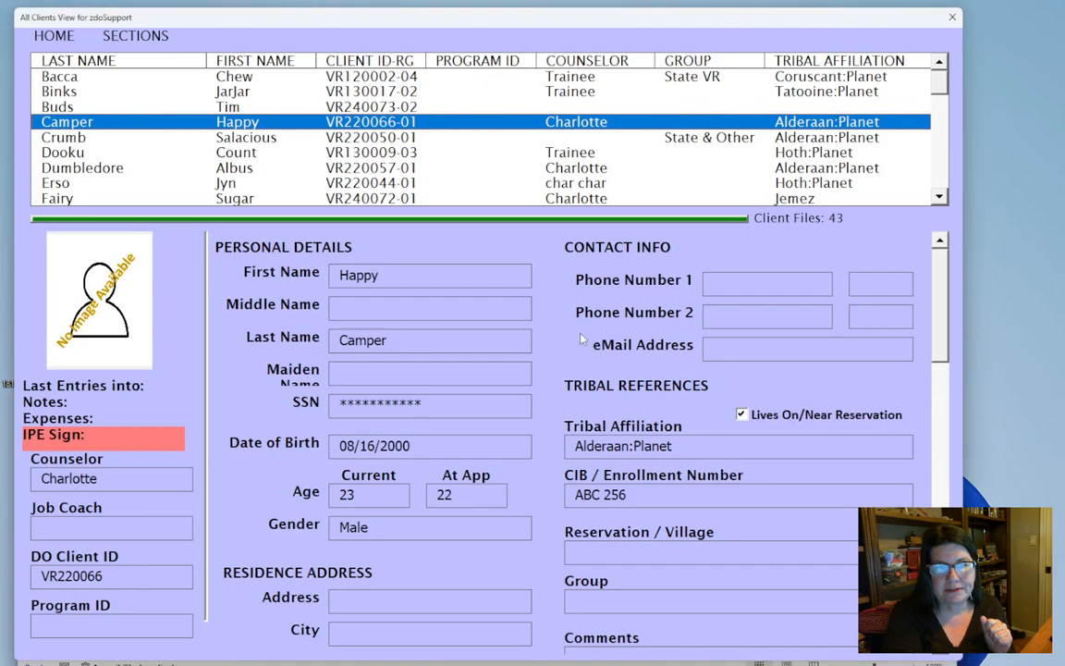
pyautogui.click(157, 35)
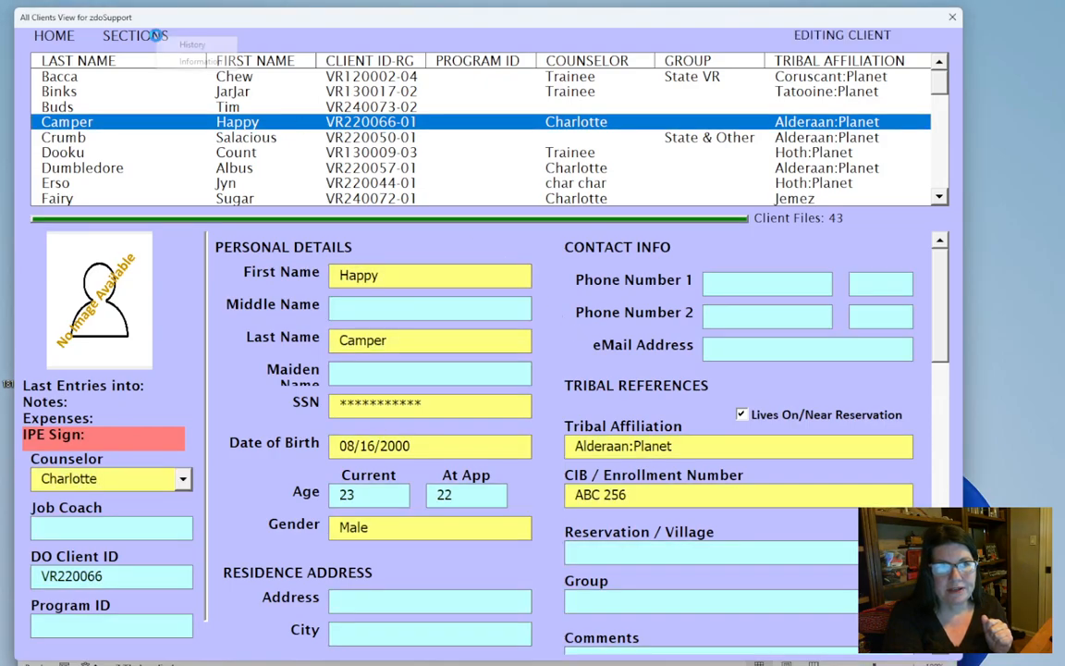
pyautogui.click(169, 51)
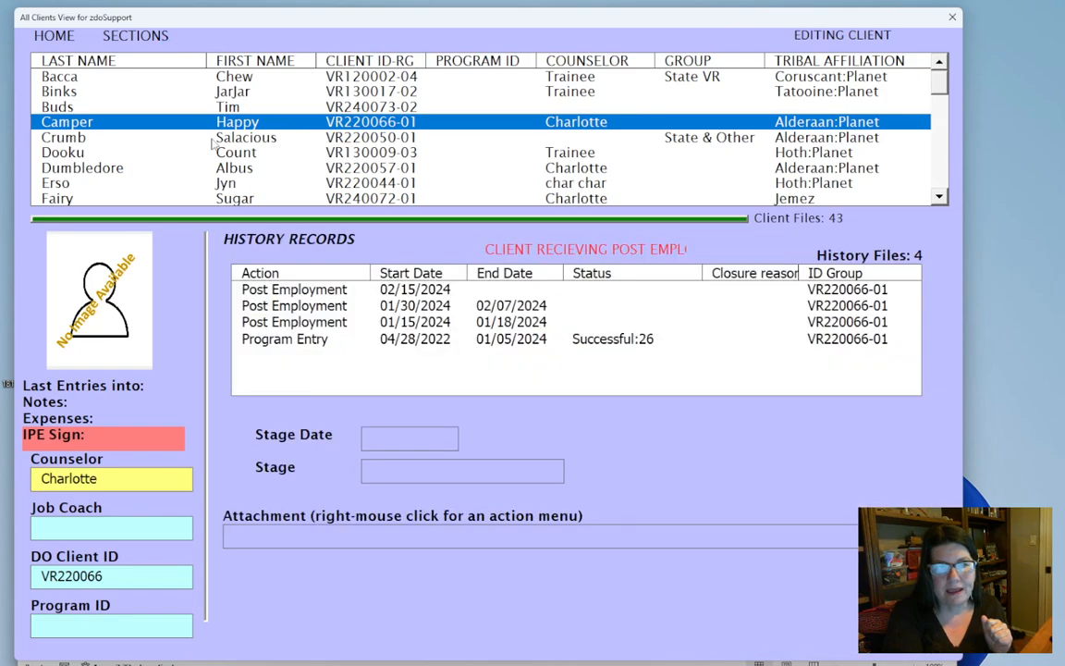
# Create a new history record from the Post Employment entry started on 02/15/2024
pyautogui.click(340, 290)
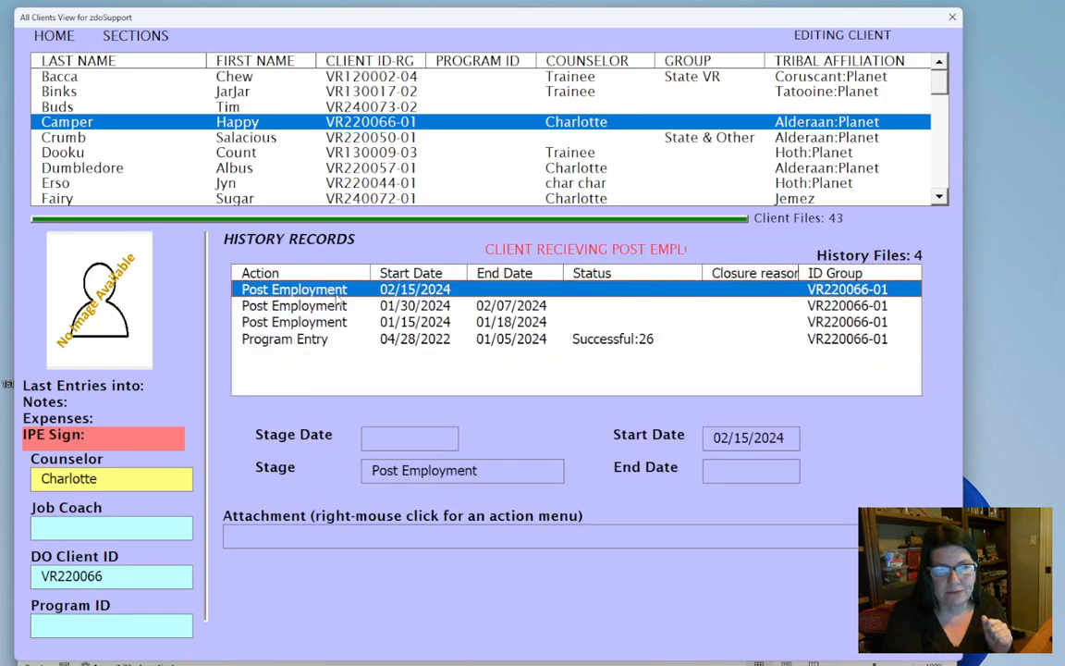
pyautogui.rightClick(529, 440)
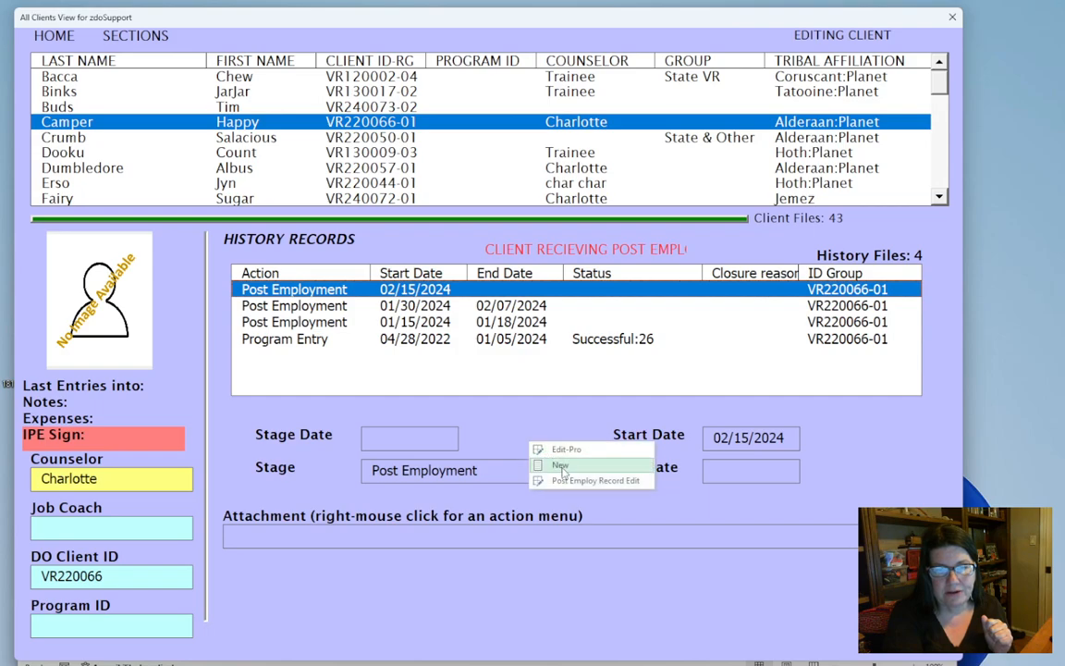
pyautogui.click(562, 471)
pyautogui.write('20/202')
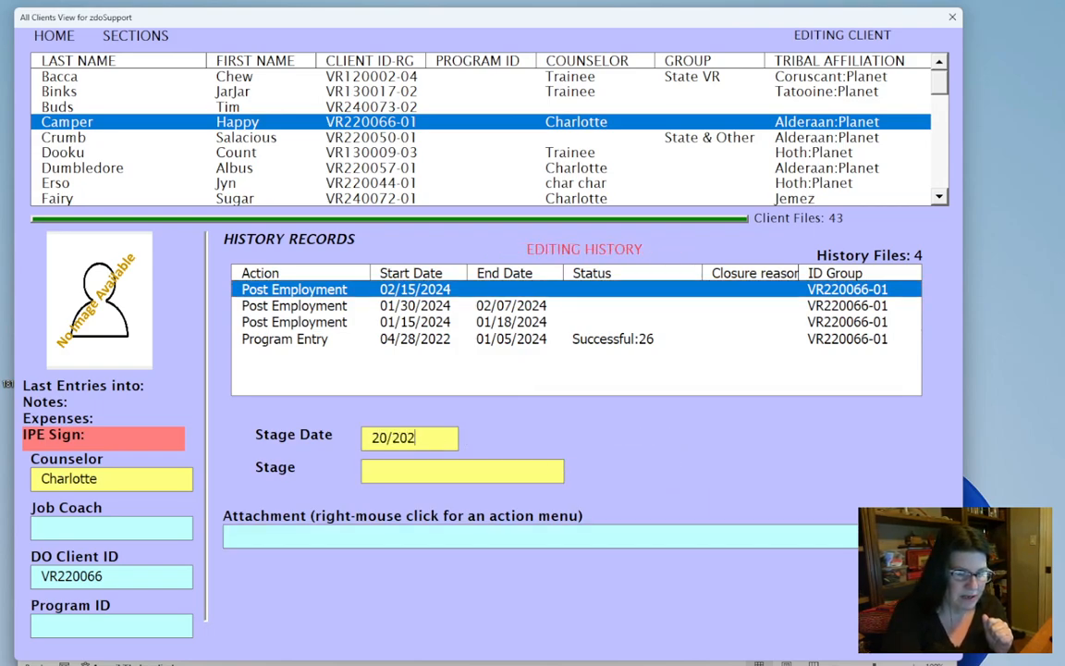
pyautogui.write('2024')
pyautogui.press('BackSpace')
pyautogui.press('BackSpace')
pyautogui.press('BackSpace')
pyautogui.press('BackSpace')
pyautogui.press('BackSpace')
pyautogui.write('/')
pyautogui.press('BackSpace')
pyautogui.press('BackSpace')
pyautogui.press('BackSpace')
pyautogui.press('BackSpace')
pyautogui.press('BackSpace')
pyautogui.press('BackSpace')
# Set the stage date to 02/20/2024 and the stage to Post Employment - End, and submit the history record
pyautogui.write('02/20/2024')
pyautogui.click(547, 473)
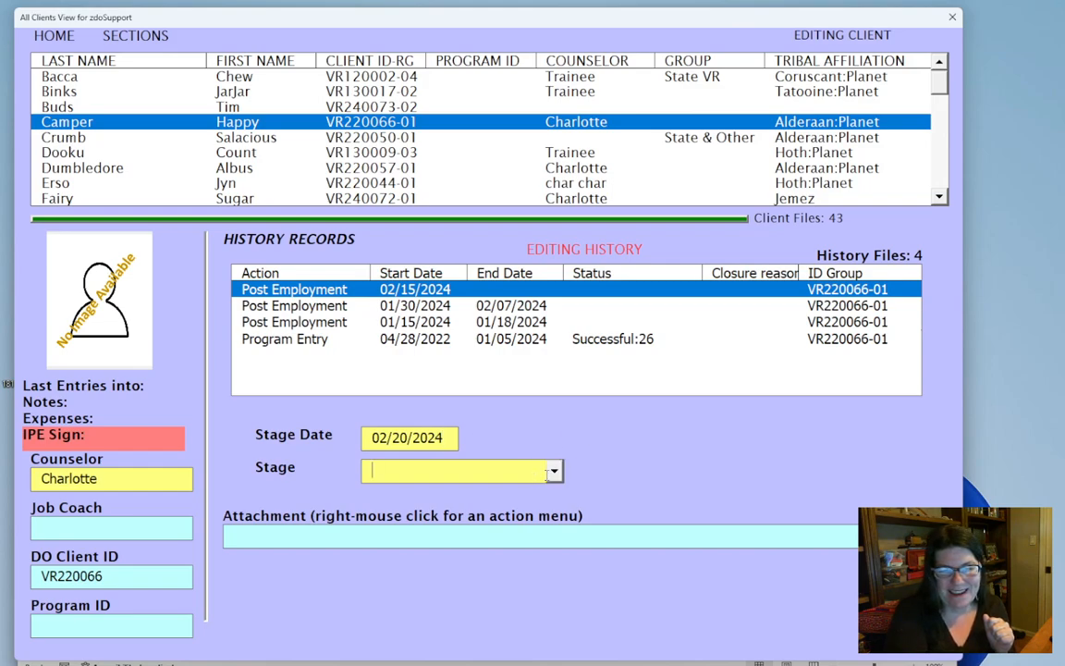
pyautogui.click(554, 471)
pyautogui.click(518, 490)
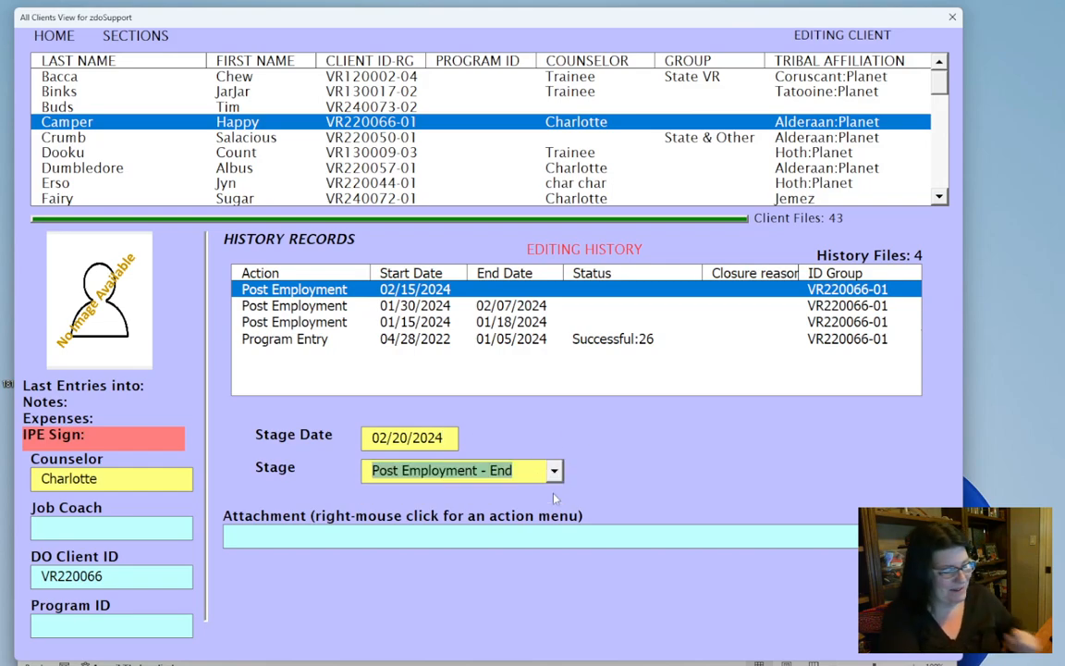
pyautogui.press('Tab')
pyautogui.rightClick(662, 478)
pyautogui.click(670, 483)
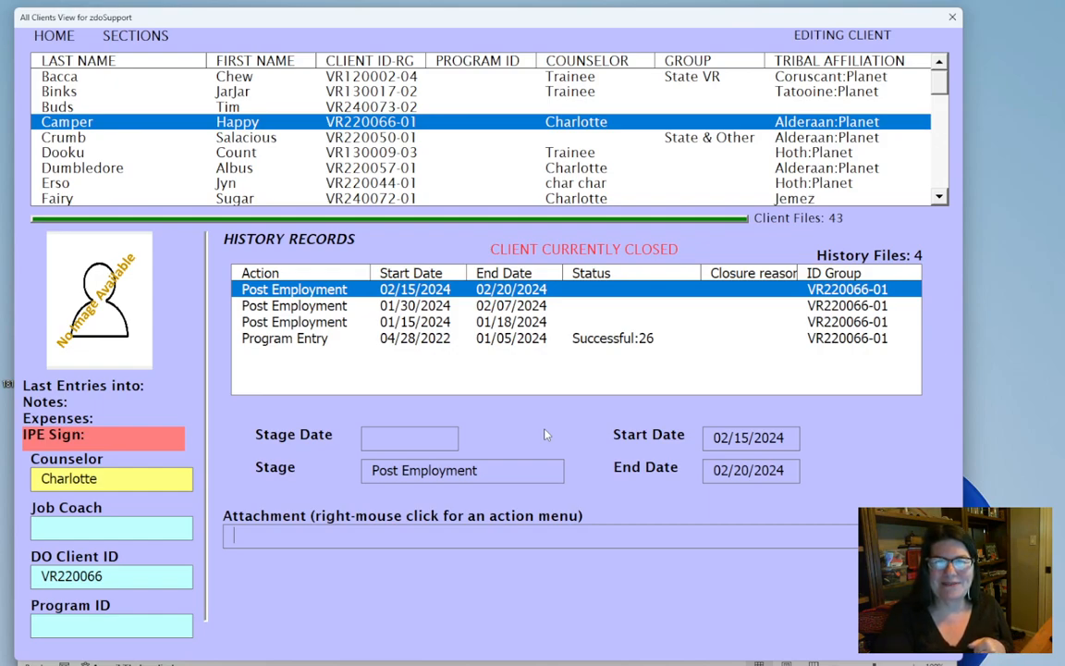
# Leave client editing to return to the main menu
pyautogui.click(54, 37)
pyautogui.click(85, 76)
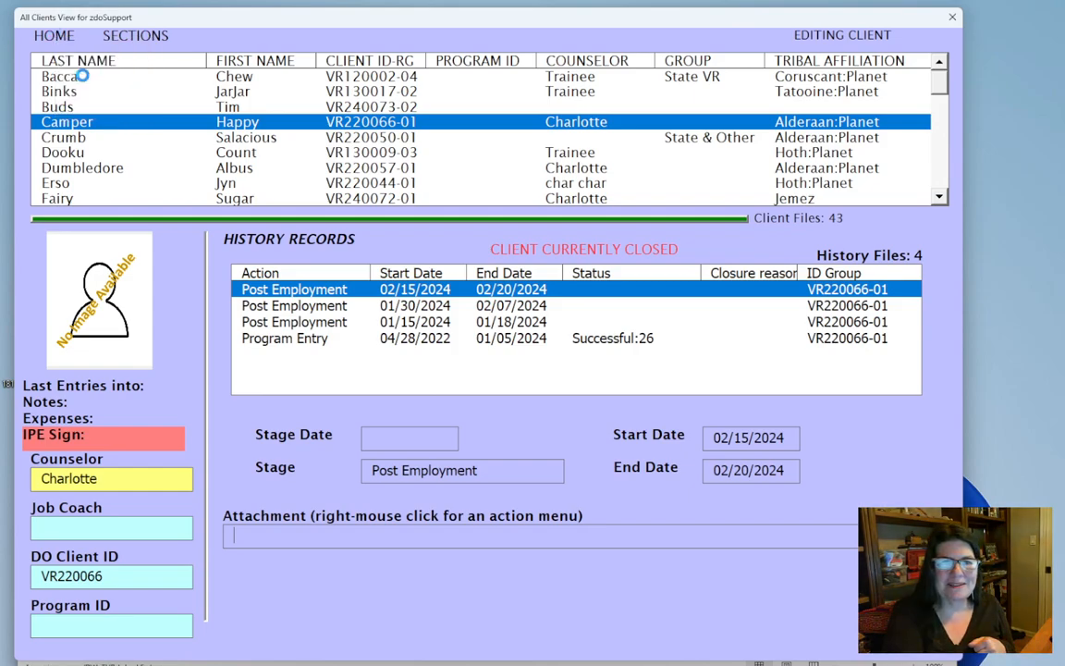